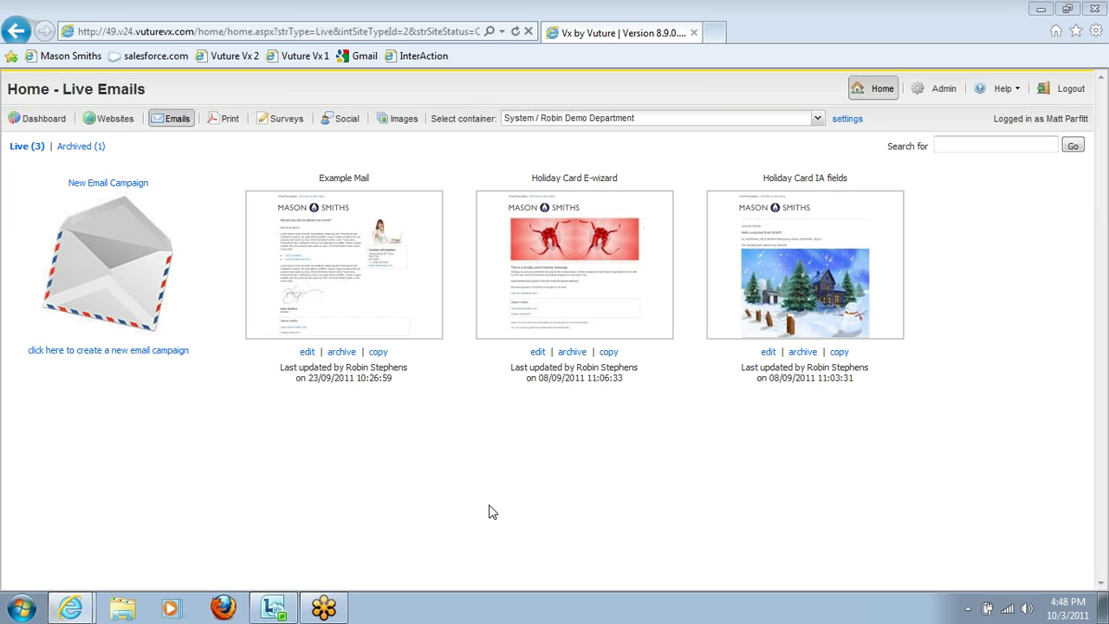
Step: Open the Holiday Card E-wizard campaign and compare its English Card with the French Card
left_click(569, 278)
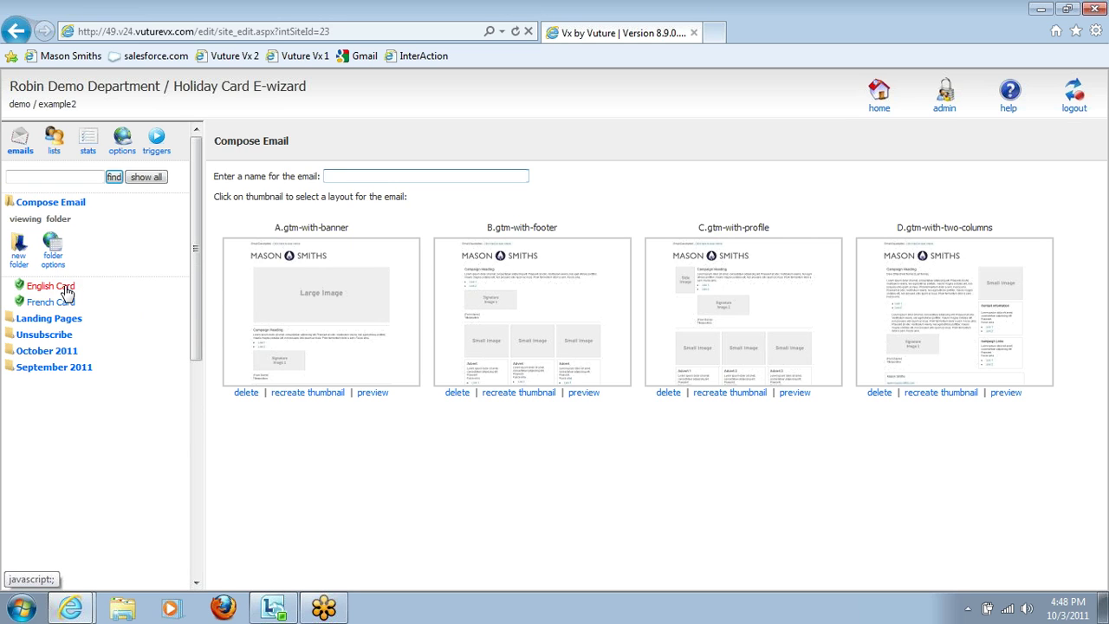
left_click(66, 289)
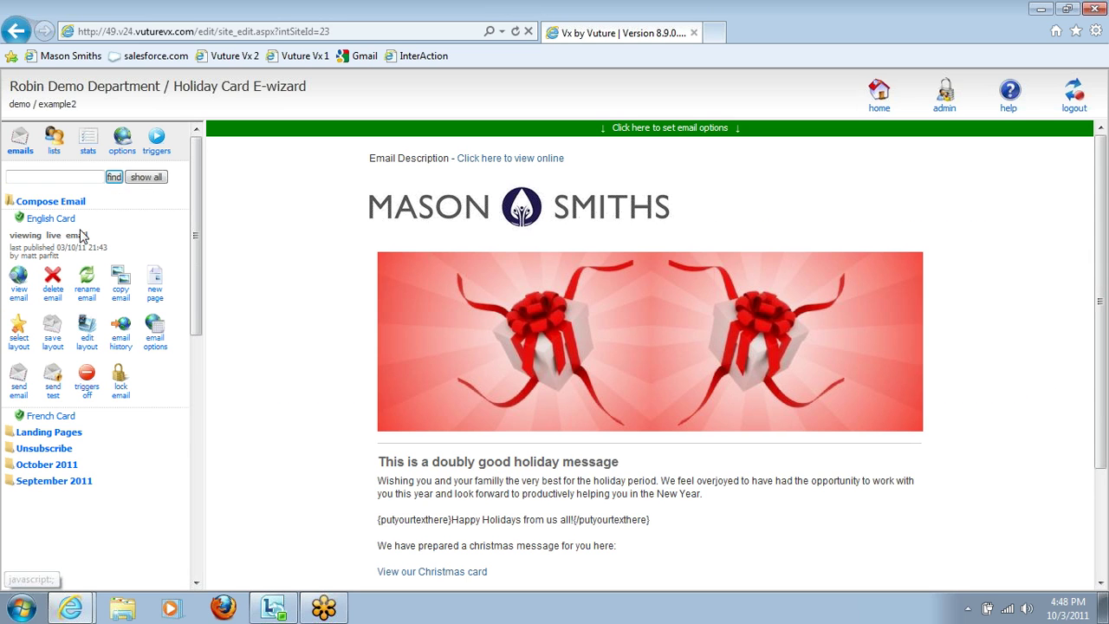
left_click(57, 417)
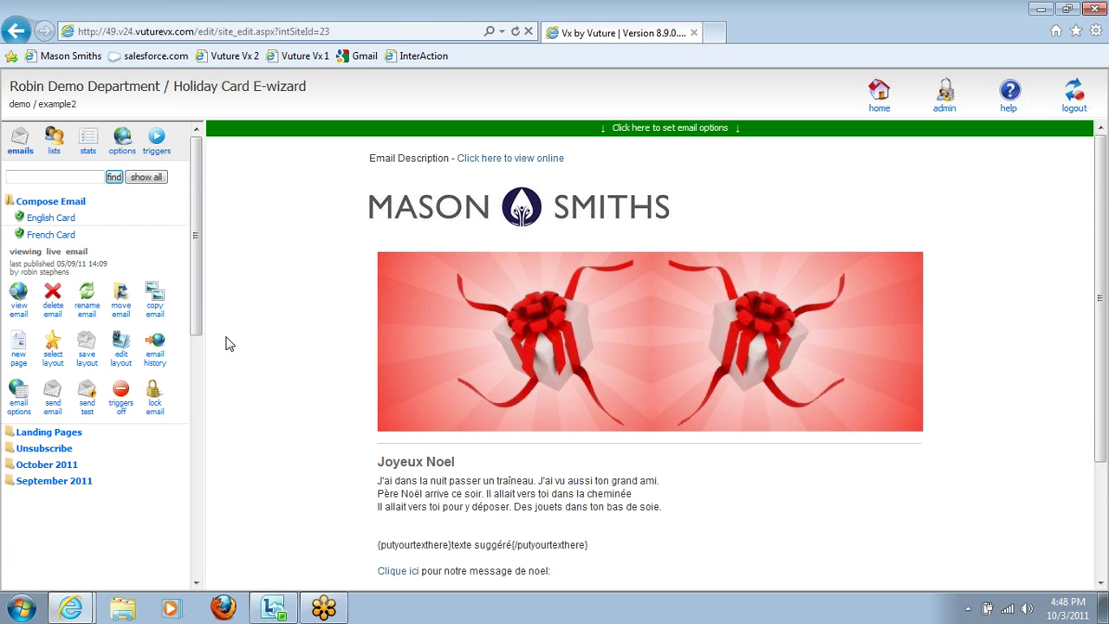
left_click(62, 221)
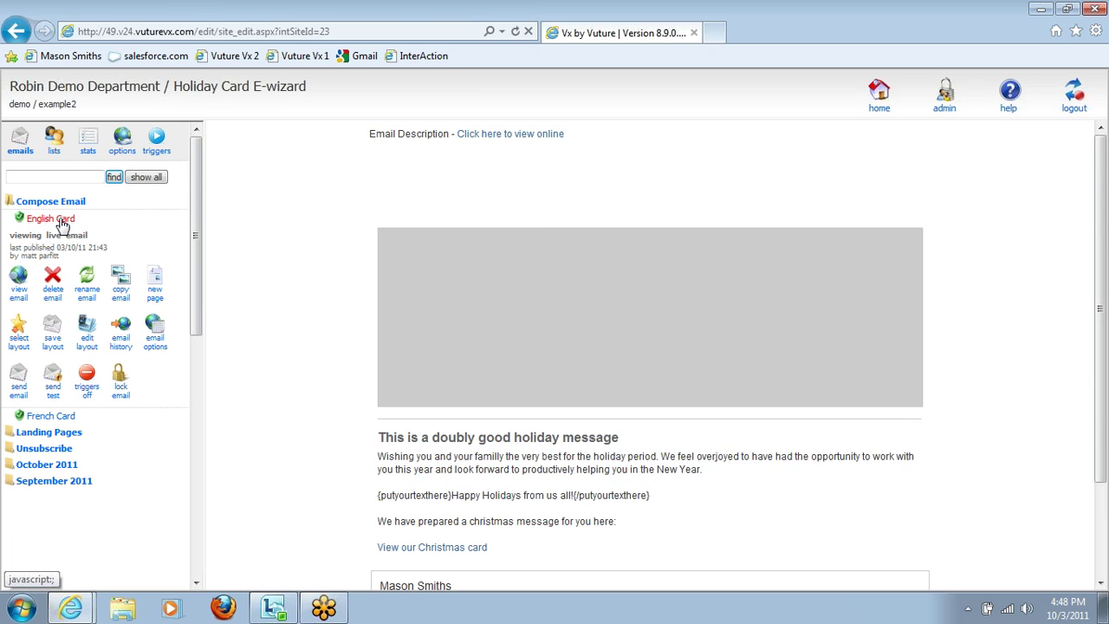
left_click(549, 519)
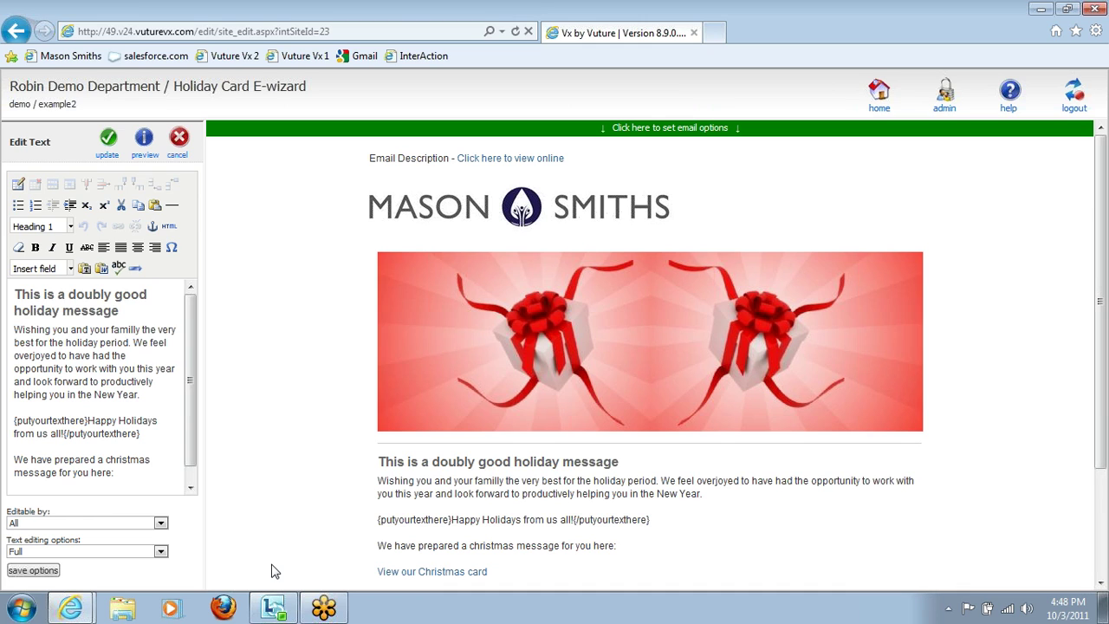
triple_click(90, 434)
left_click(92, 438)
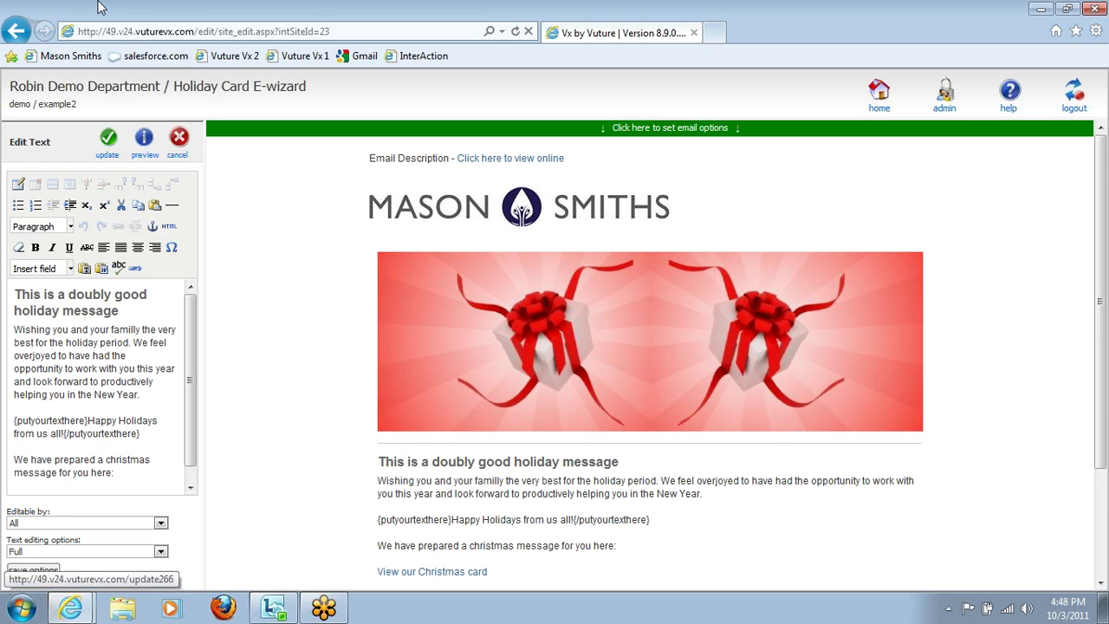
key("shift+Up")
key("shift+Left")
key("shift+Left")
key("shift+Left")
key("shift+Left")
key("shift+Left")
key("shift+Left")
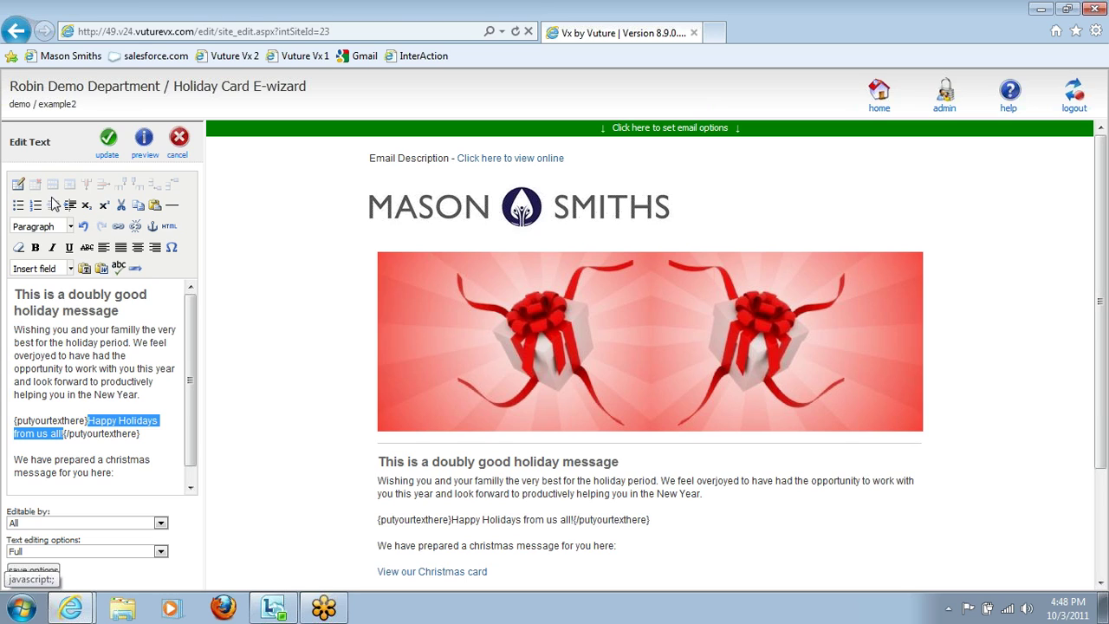
type("jhgjhgjhjhgjj")
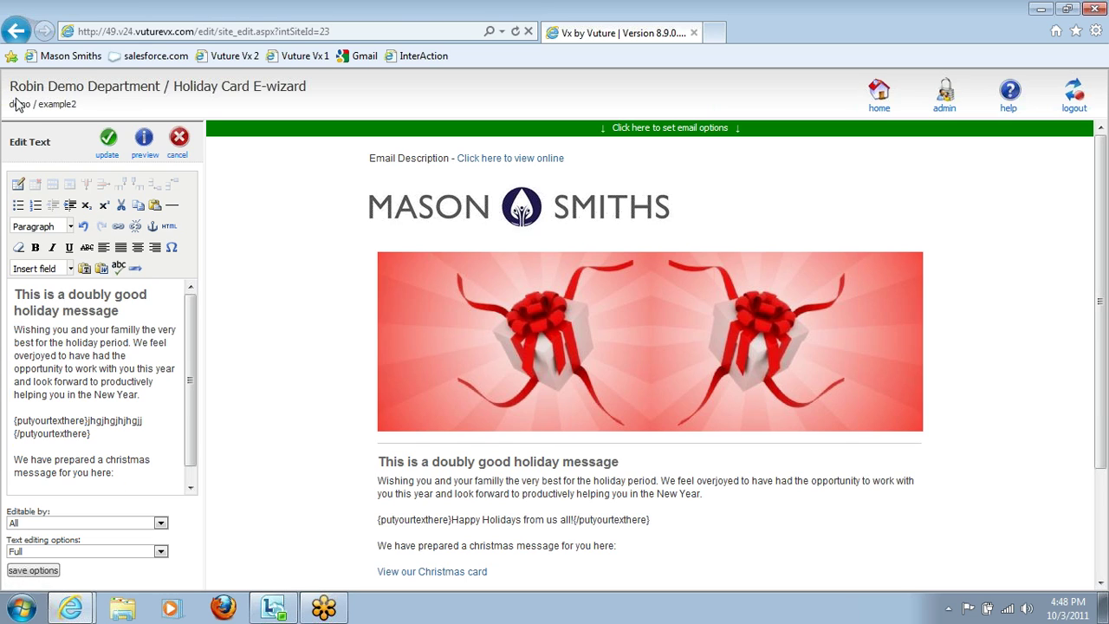
left_click(178, 145)
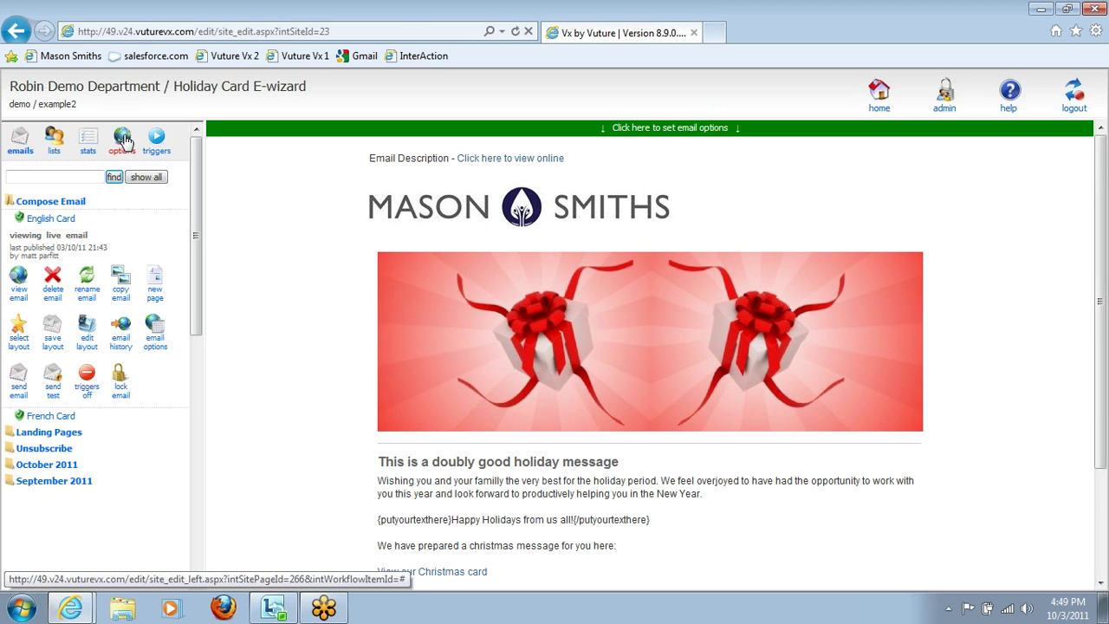
Step: Display the campaign's E-Card Wizard settings and highlight the Wizard URL
left_click(123, 142)
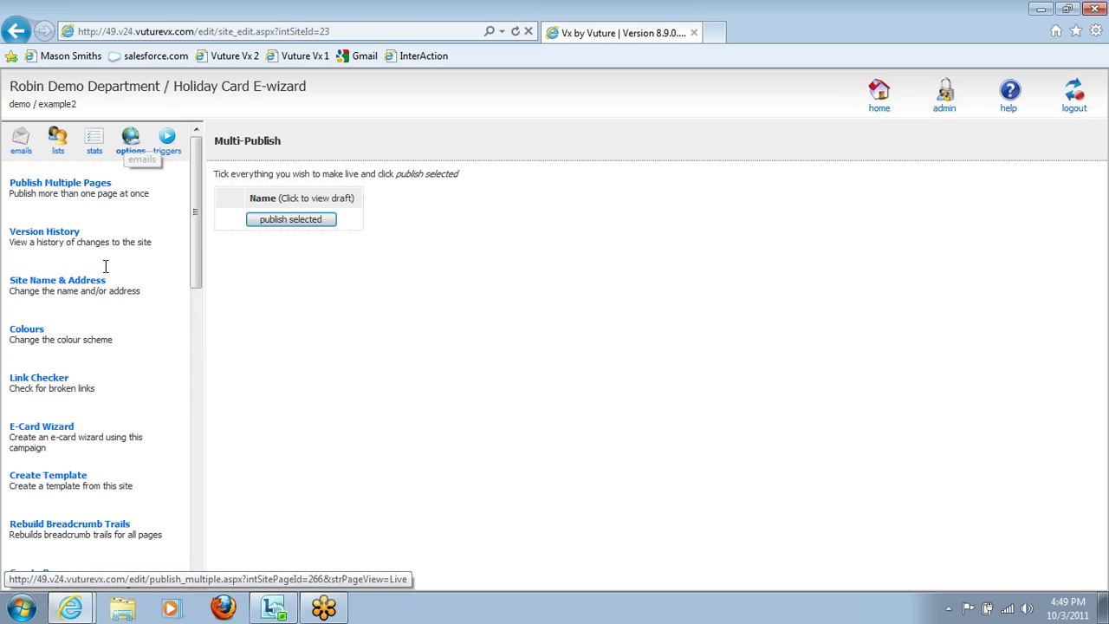
left_click(62, 430)
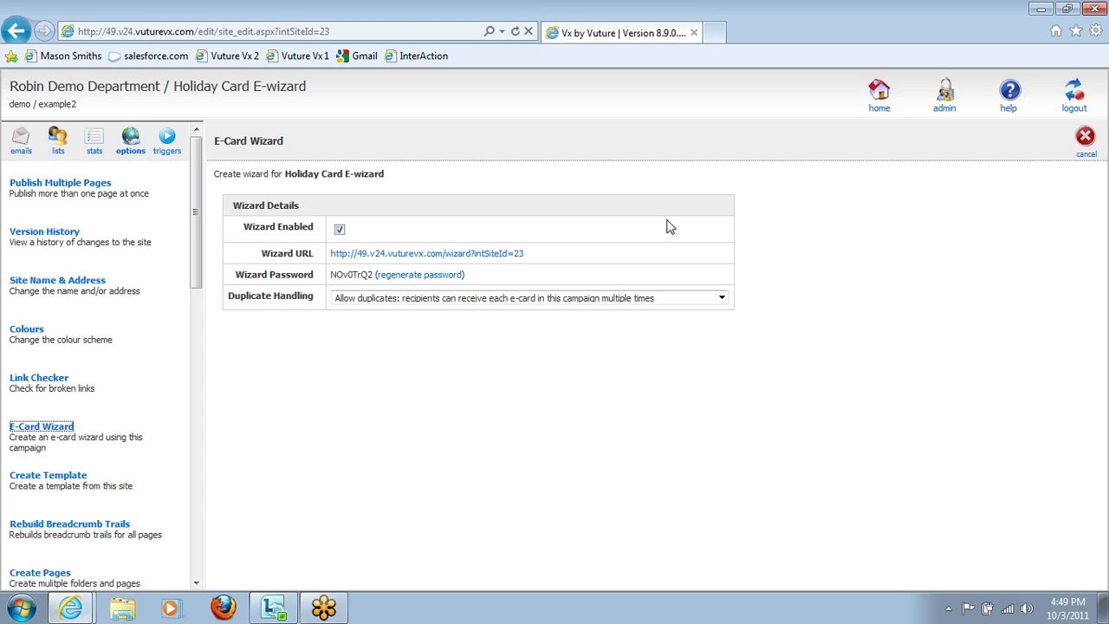
left_click_drag(525, 254, 336, 253)
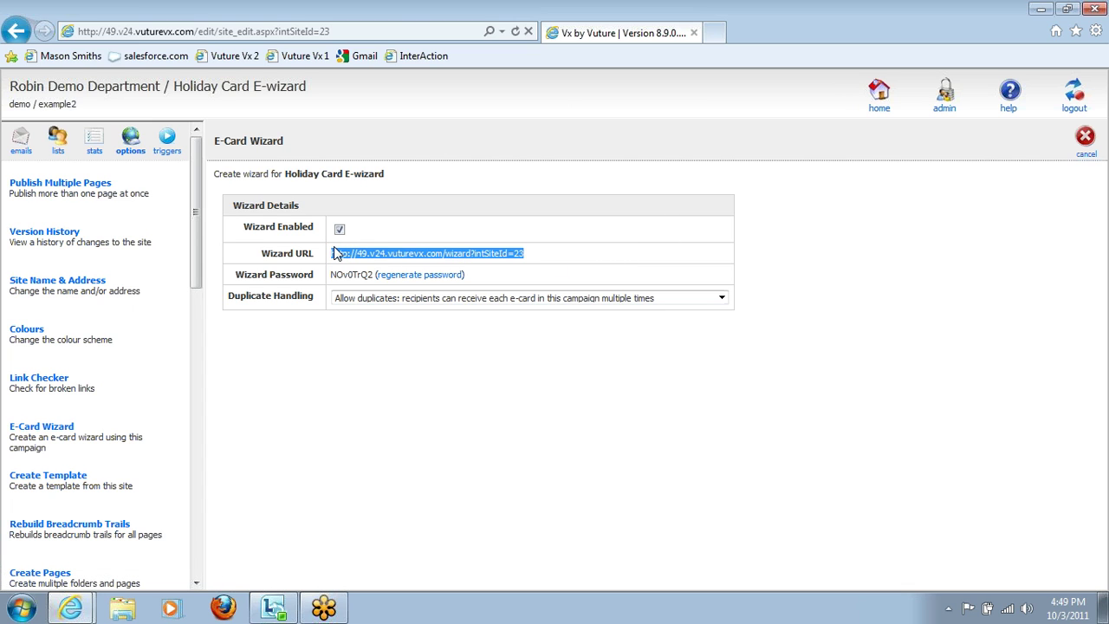
left_click(549, 236)
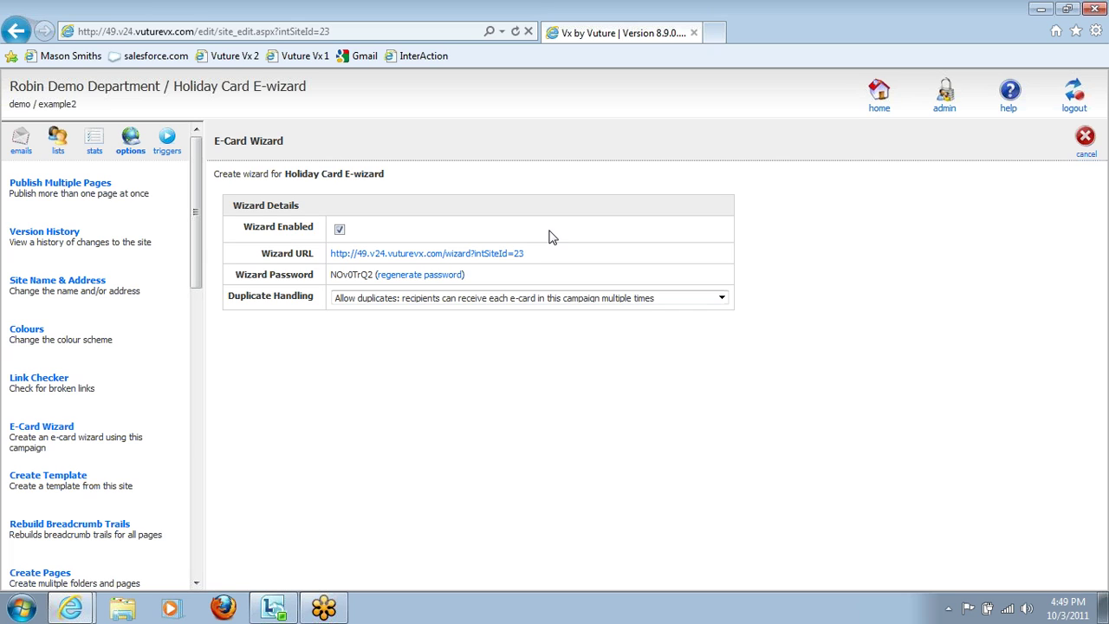
Step: Open the Wizard URL's login page in a new tab and return to the settings tab
left_click(424, 256)
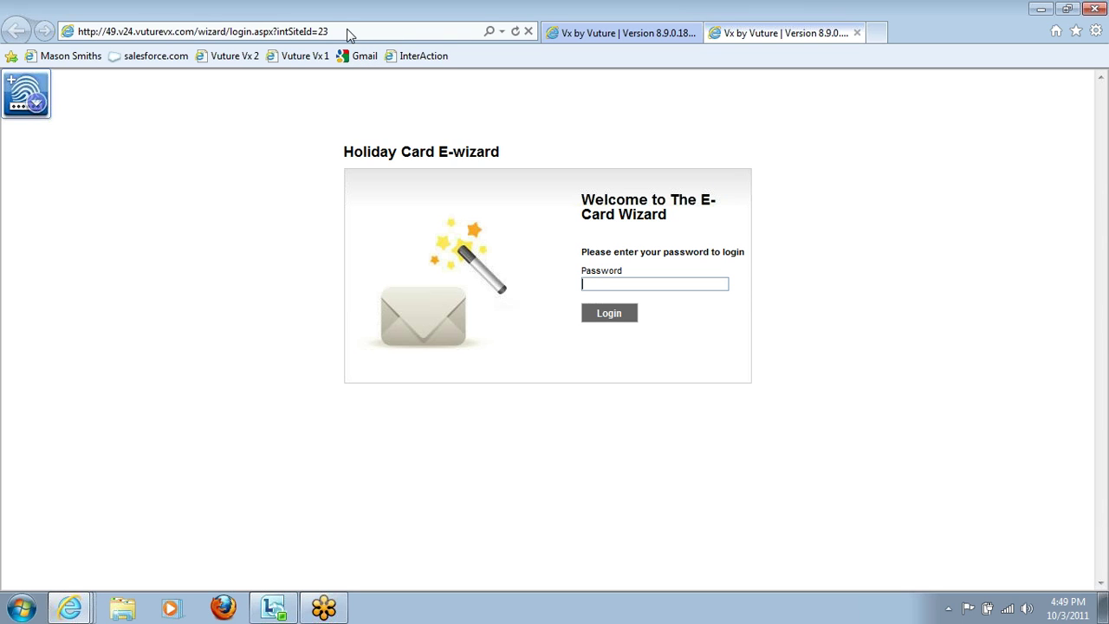
left_click(609, 34)
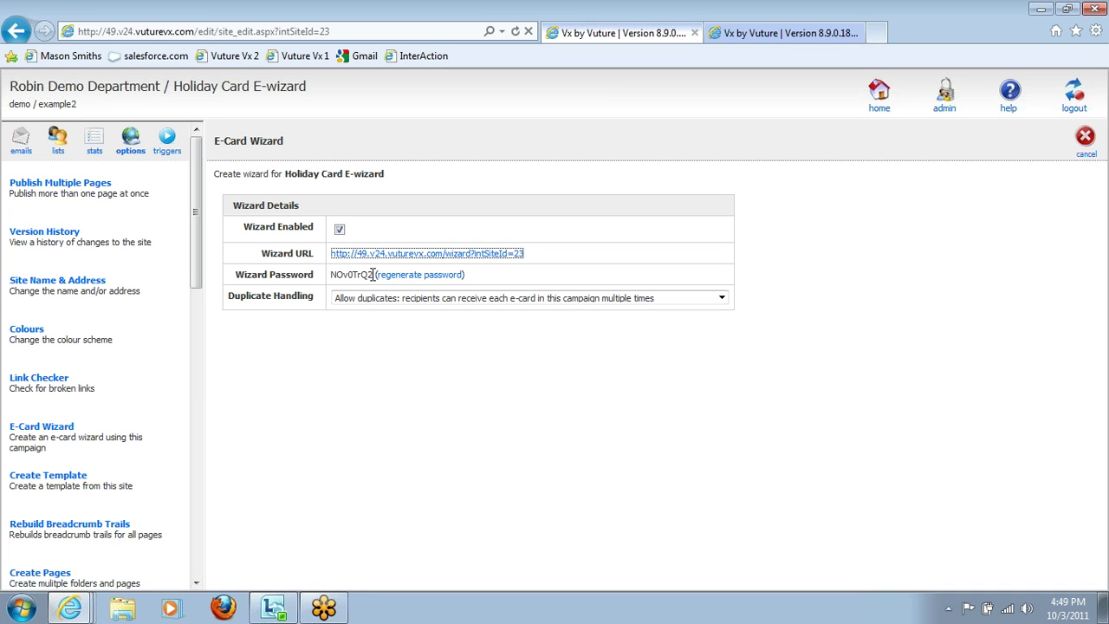
Step: Copy the Wizard Password, keep Duplicate Handling on 'Allow duplicates', and return to the login tab
left_click_drag(372, 274, 329, 277)
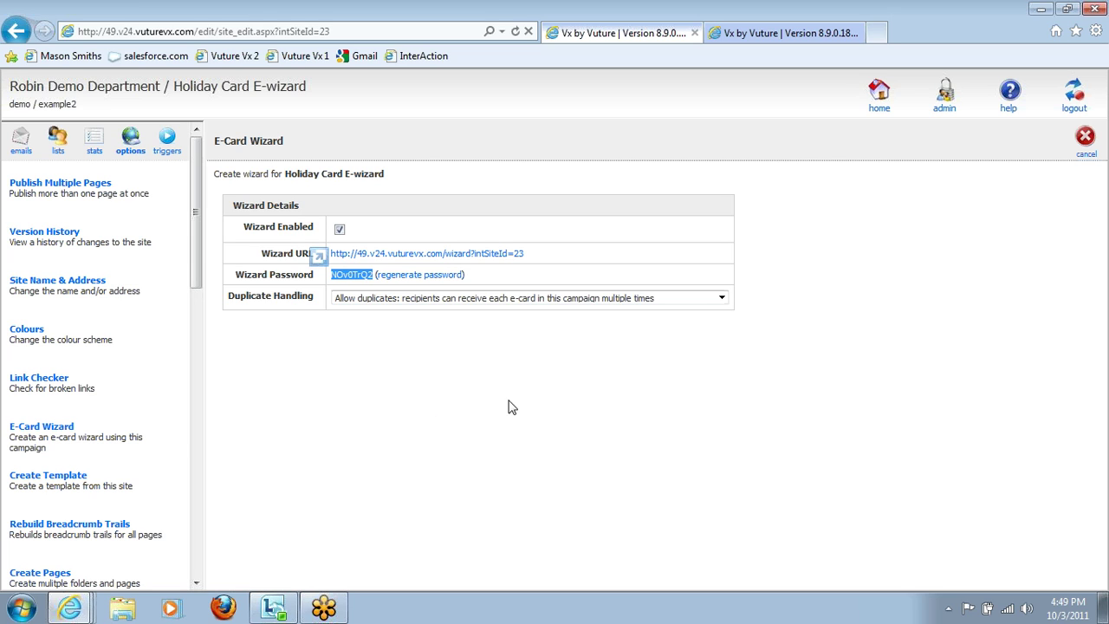
left_click(722, 299)
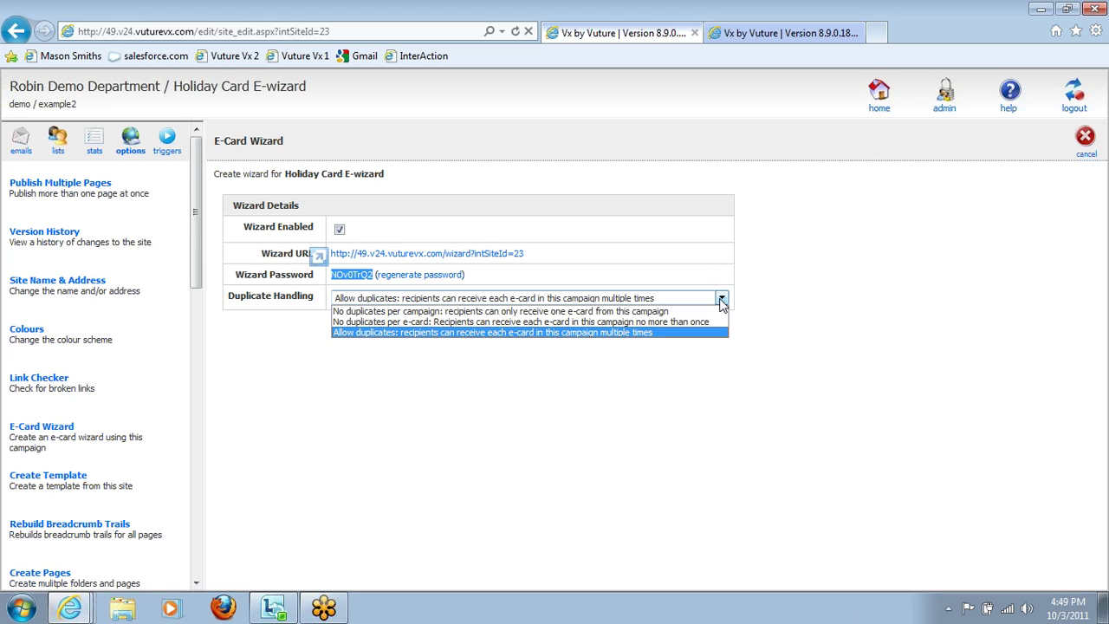
left_click(722, 300)
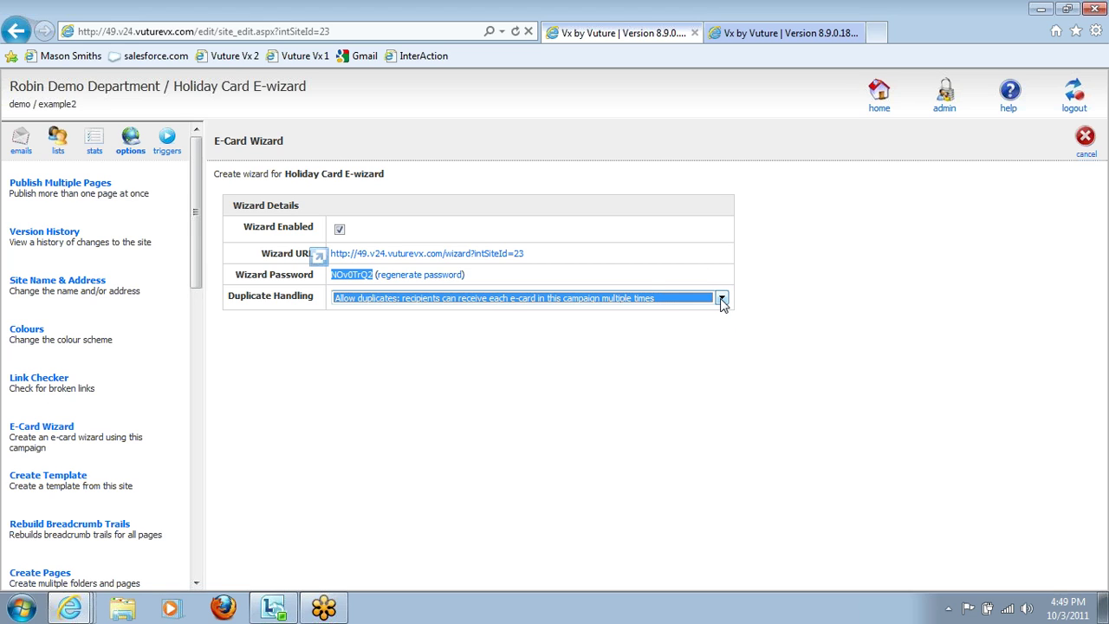
left_click(722, 300)
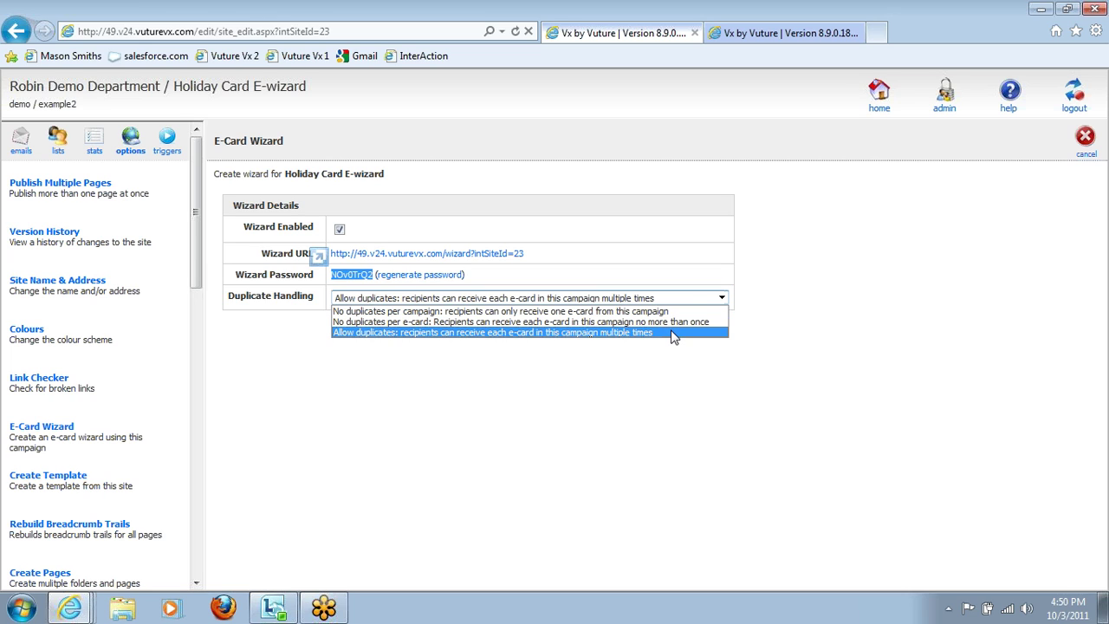
left_click(675, 336)
left_click(637, 358)
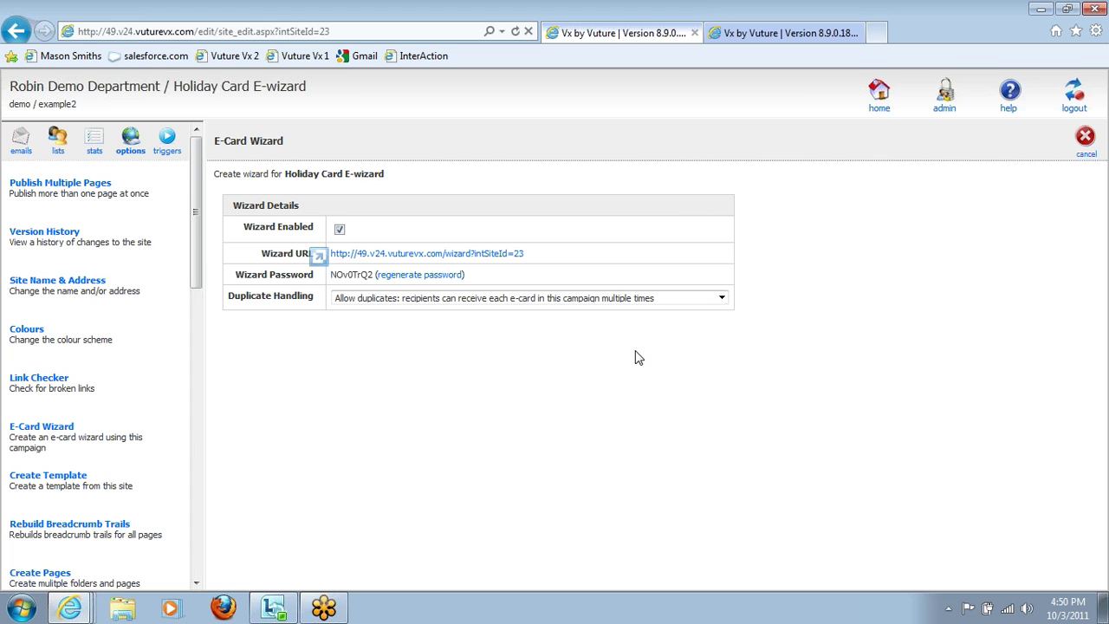
left_click(782, 35)
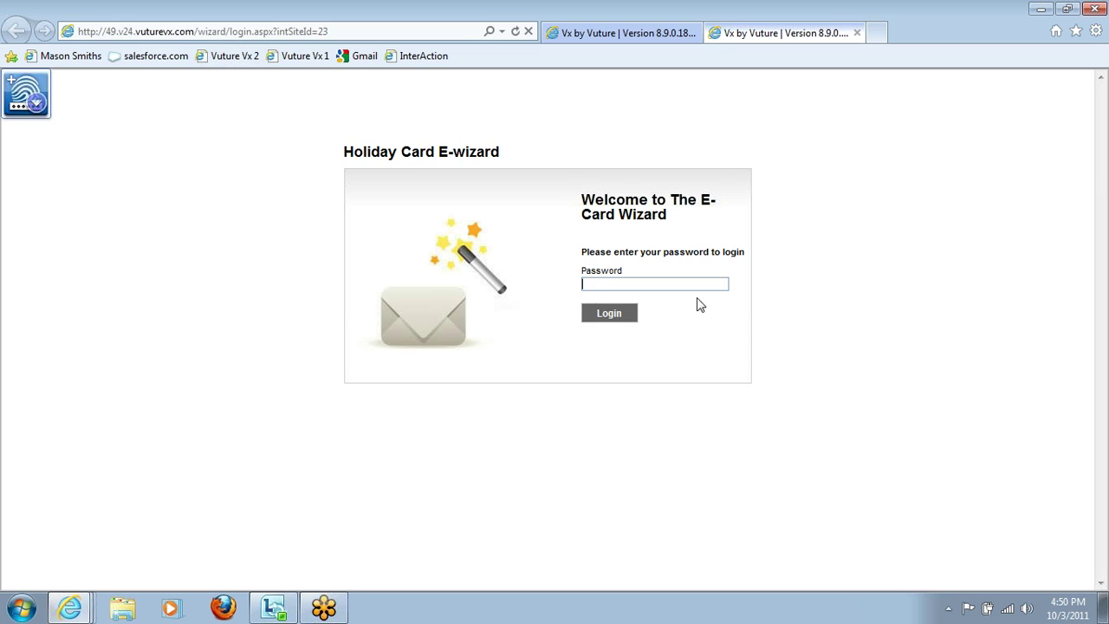
Step: Log into the E-Card Wizard with the copied password and select the English Card
key("ctrl+v")
left_click(612, 315)
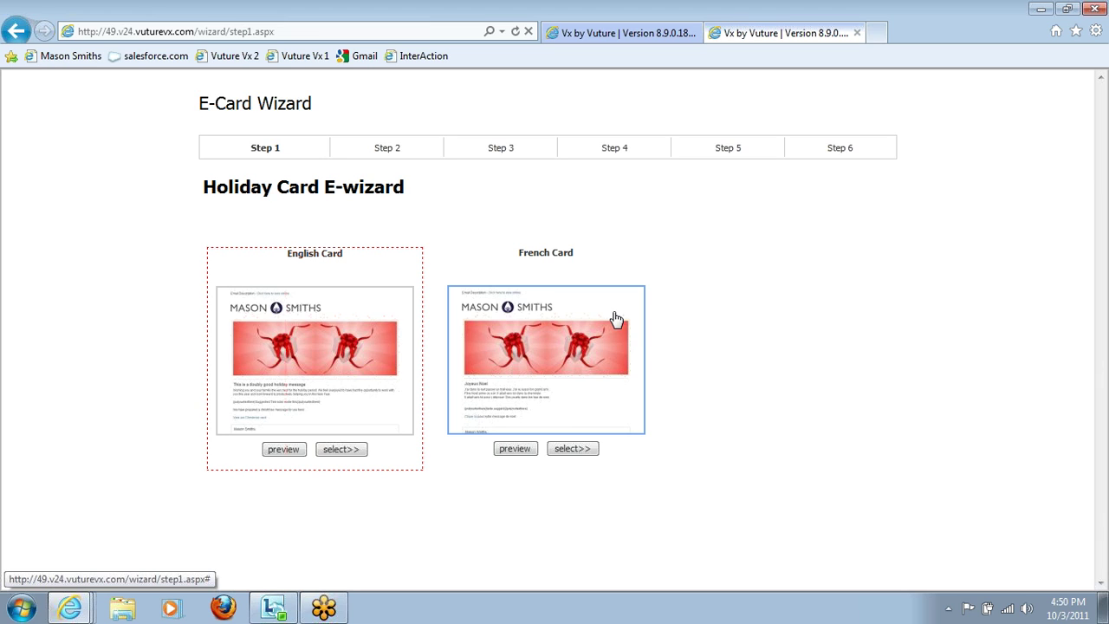
left_click(316, 352)
Step: Enter the sender's name and email, reuse that email for Send Report To, and continue
left_click(370, 259)
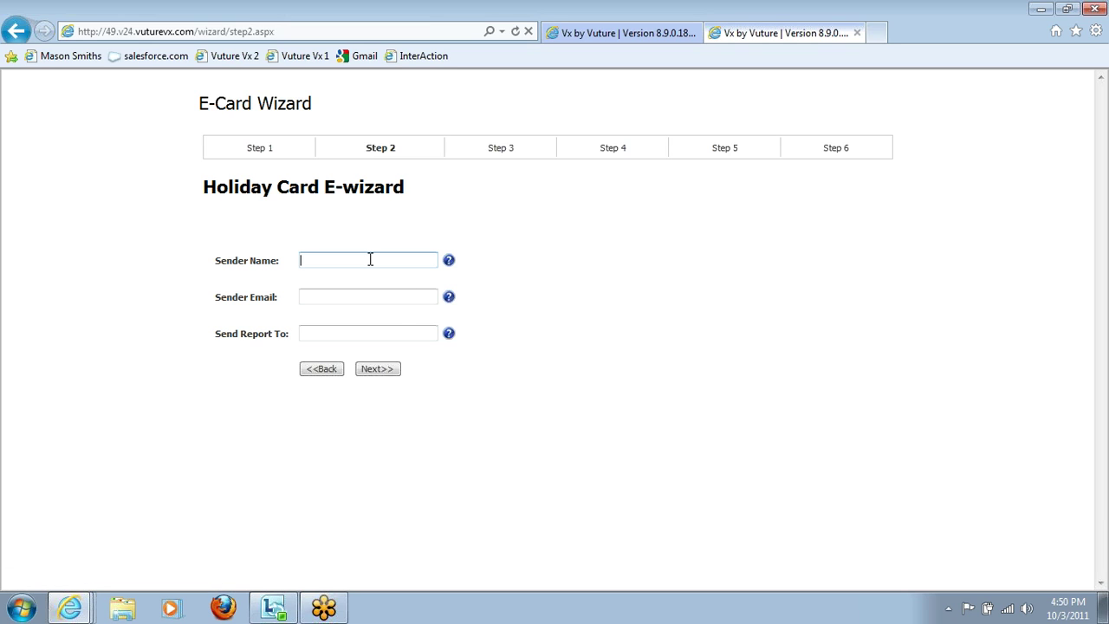
key("Tab")
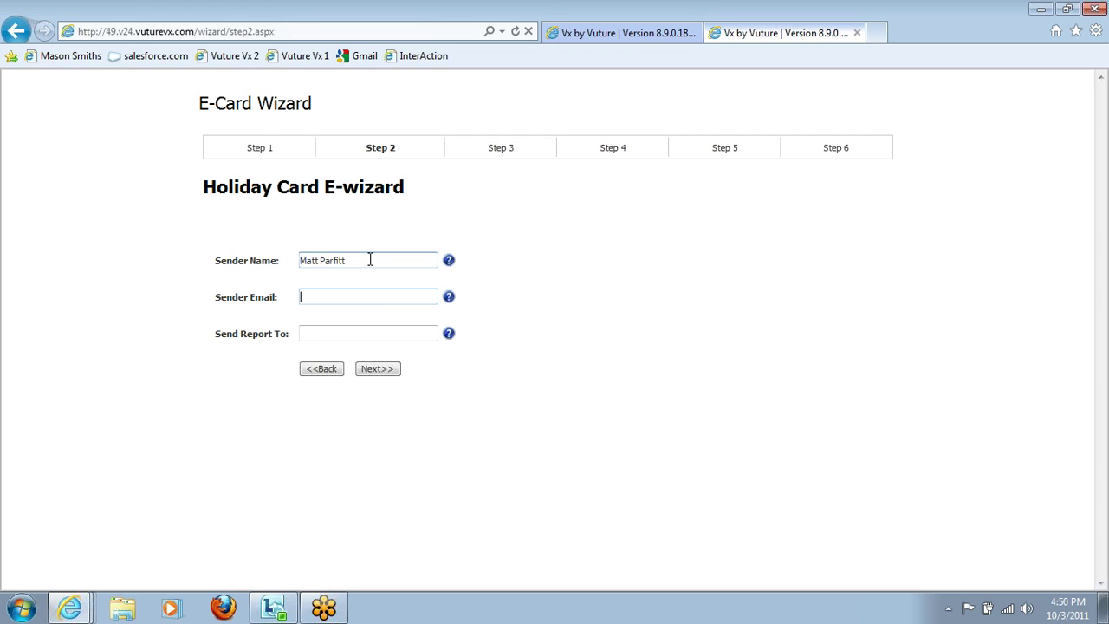
key("Tab")
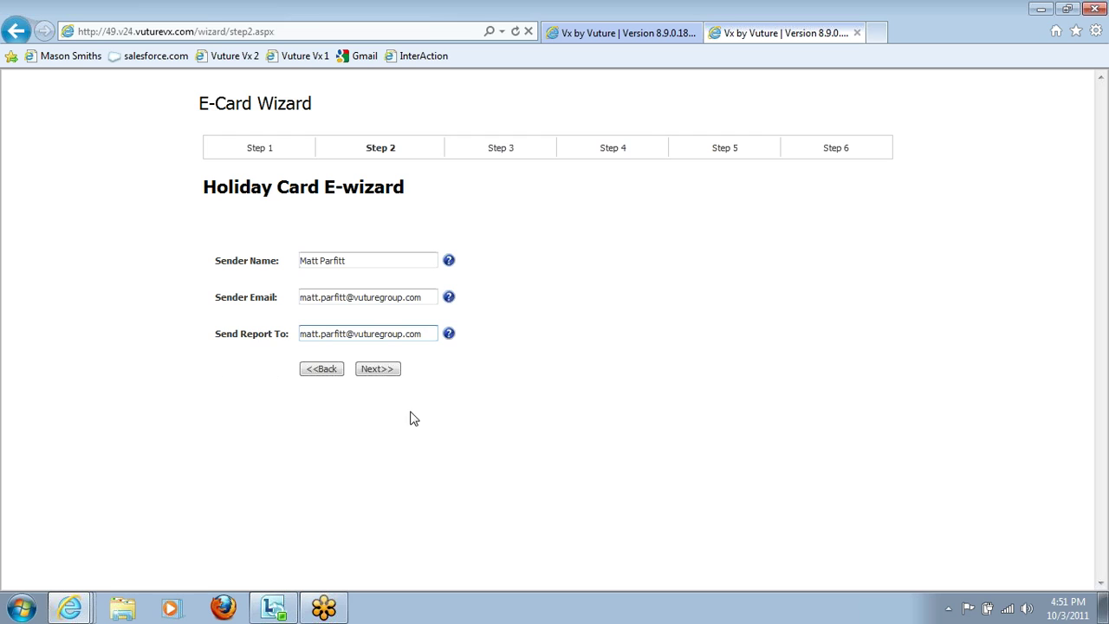
left_click(378, 371)
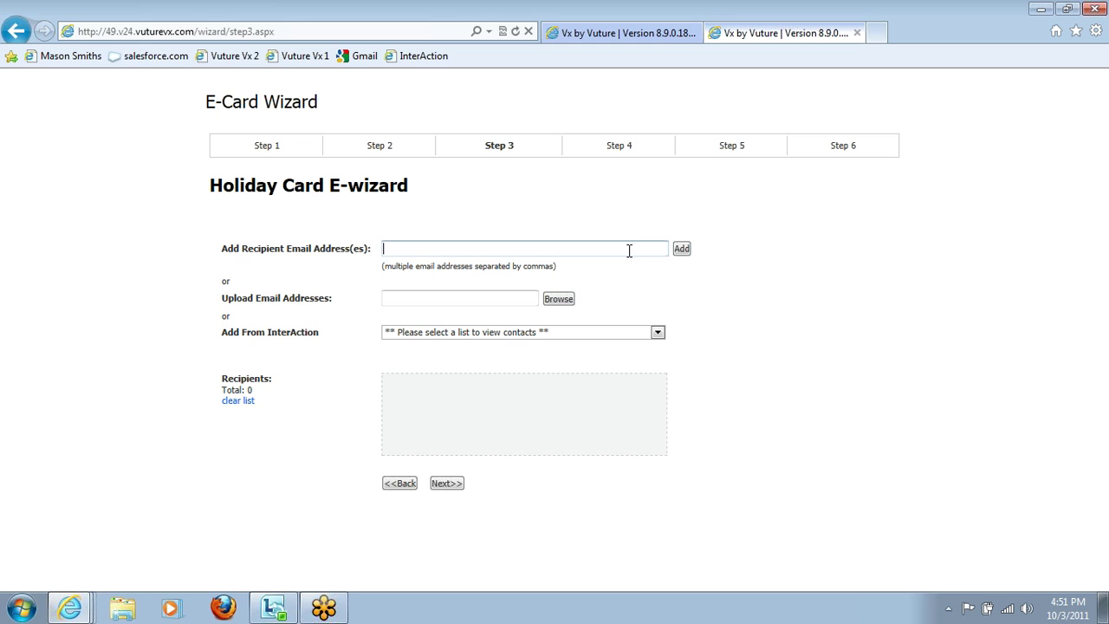
type("sjdhfkshd@sdsdfsdf.com")
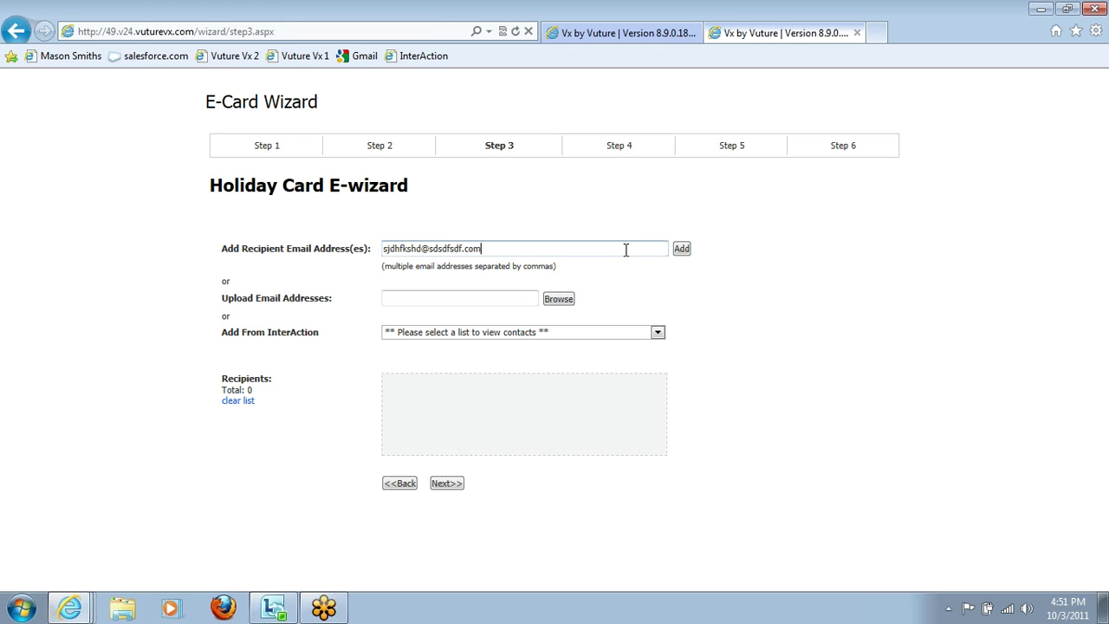
left_click(683, 250)
key("Delete")
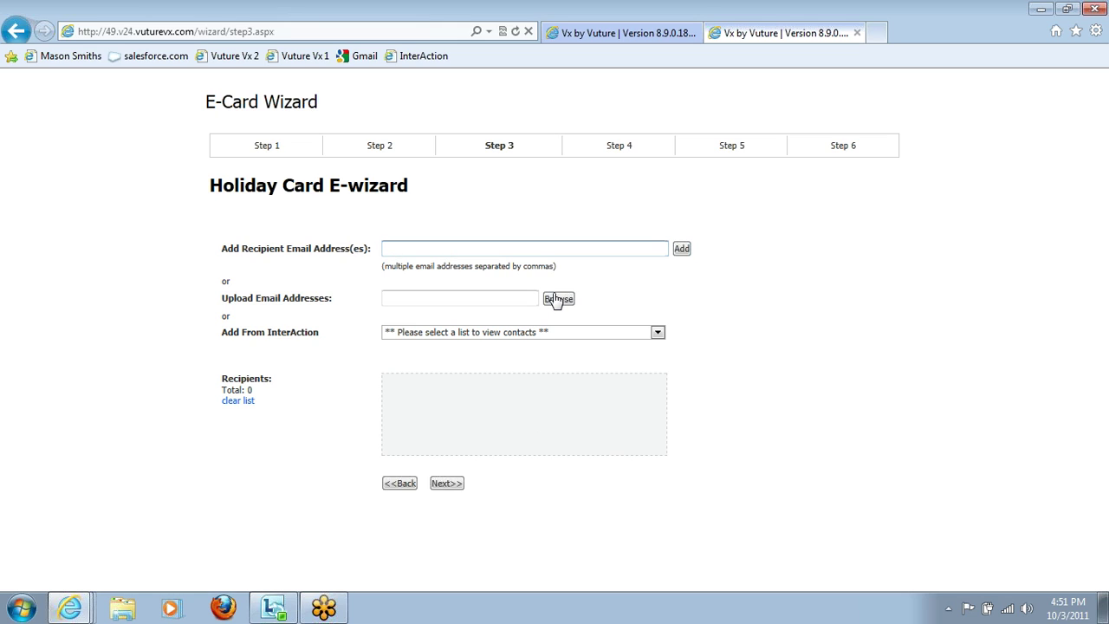
left_click(659, 337)
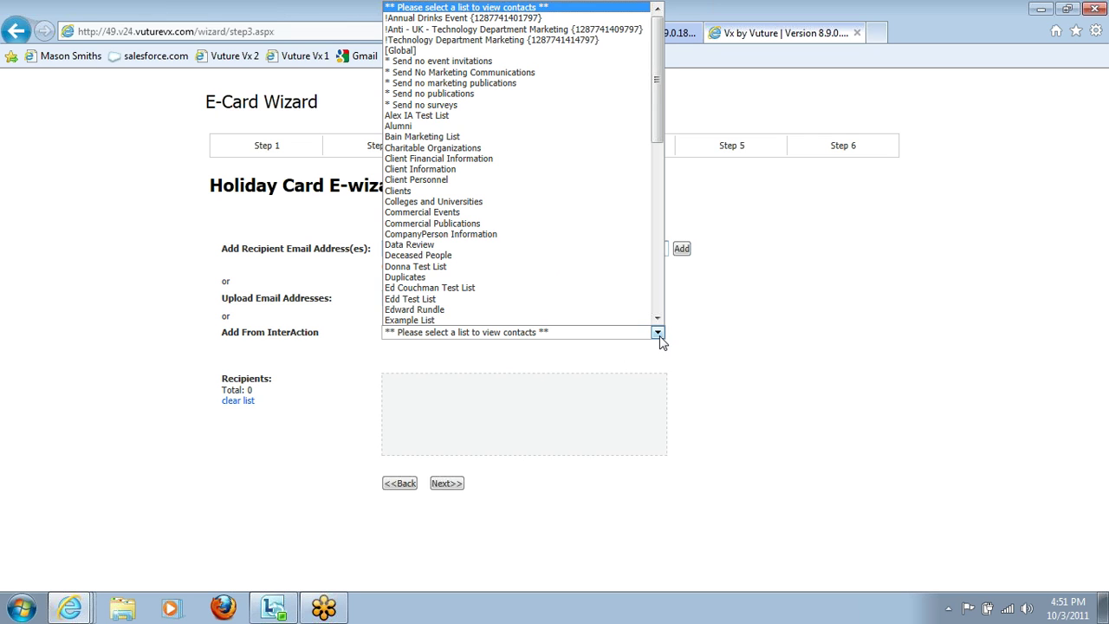
left_click(658, 337)
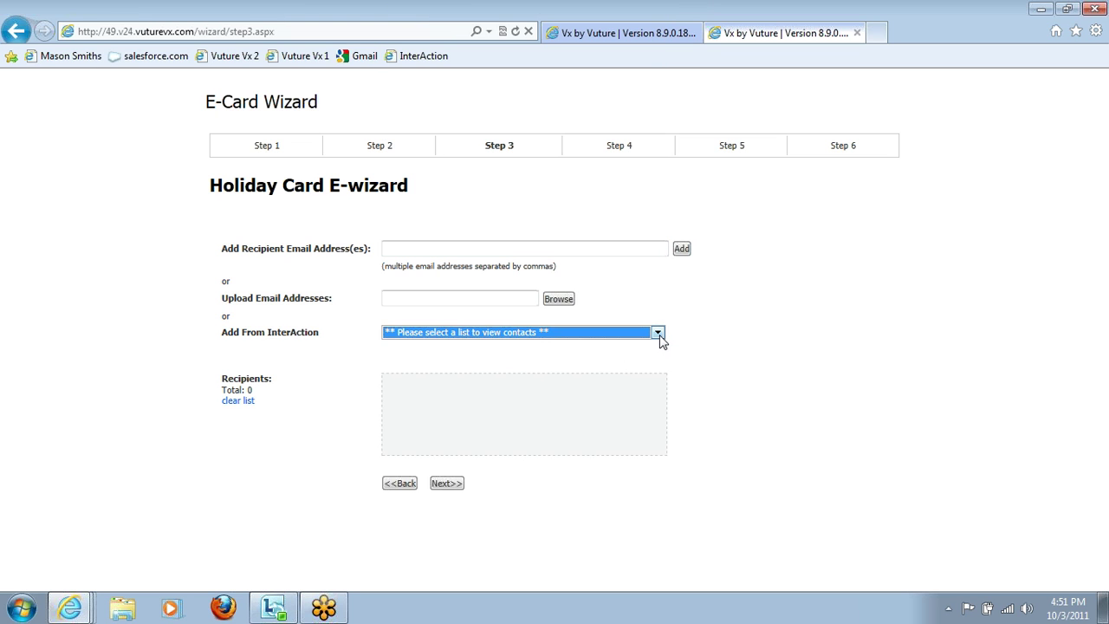
left_click(734, 350)
mouse_move(83, 612)
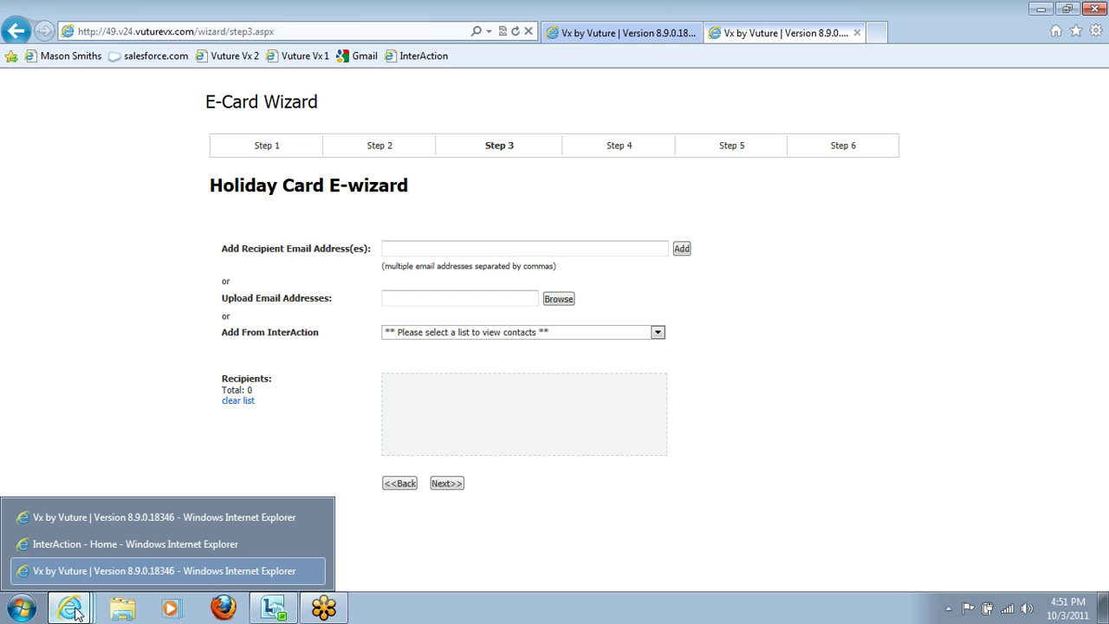
Step: In InterAction Marketing Lists, show All Lists, open the 12-contact Example List, then return to the wizard
left_click(97, 542)
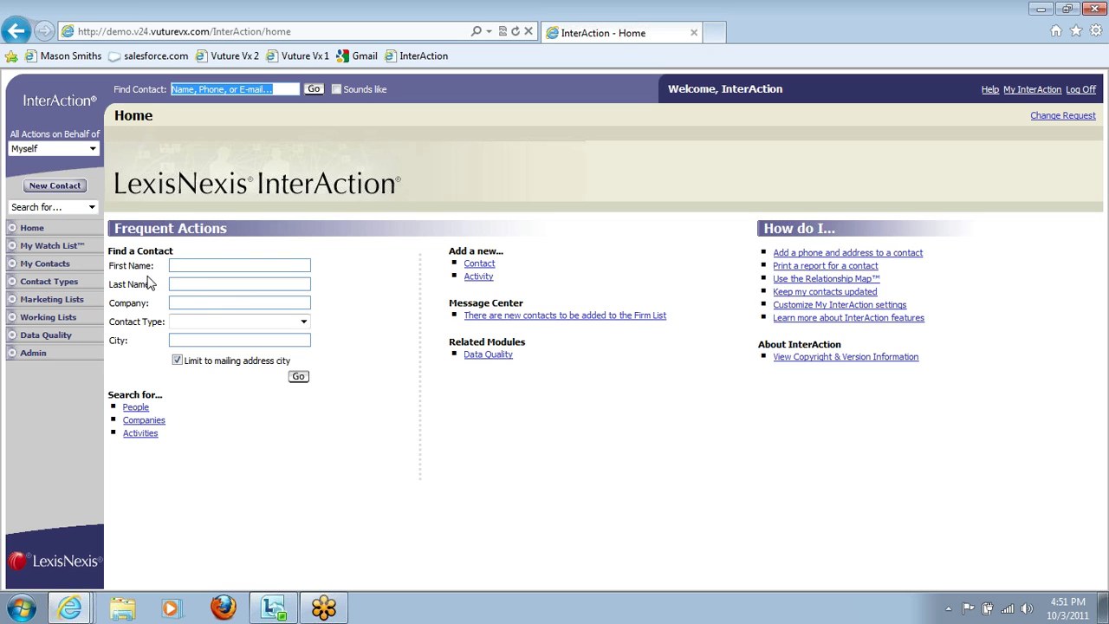
left_click(65, 300)
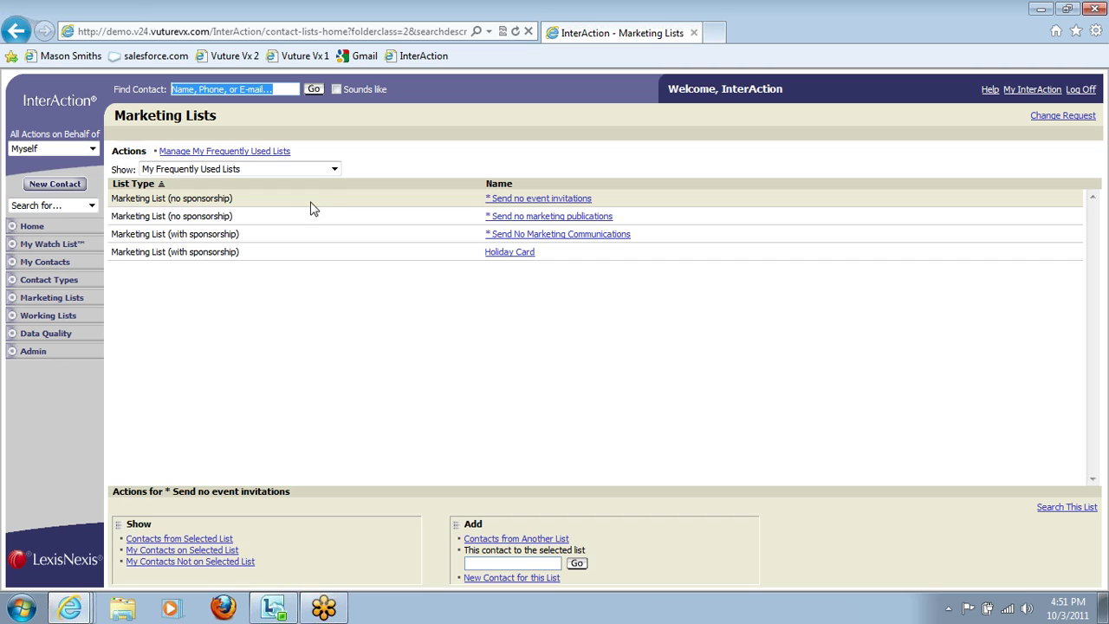
left_click(333, 169)
left_click(278, 195)
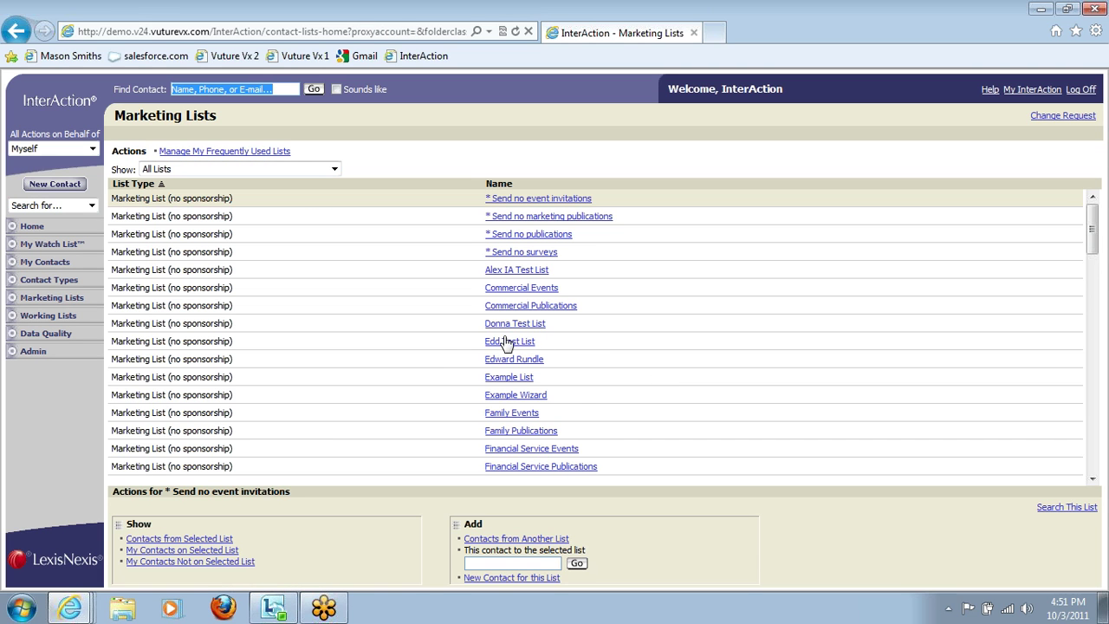
left_click(511, 381)
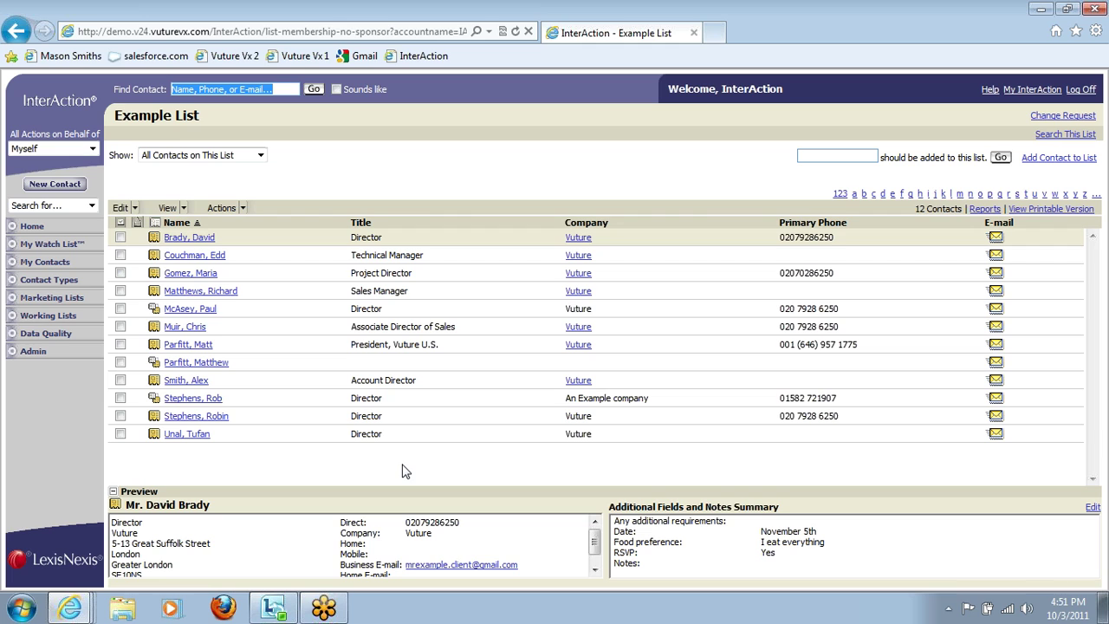
key("alt+Tab")
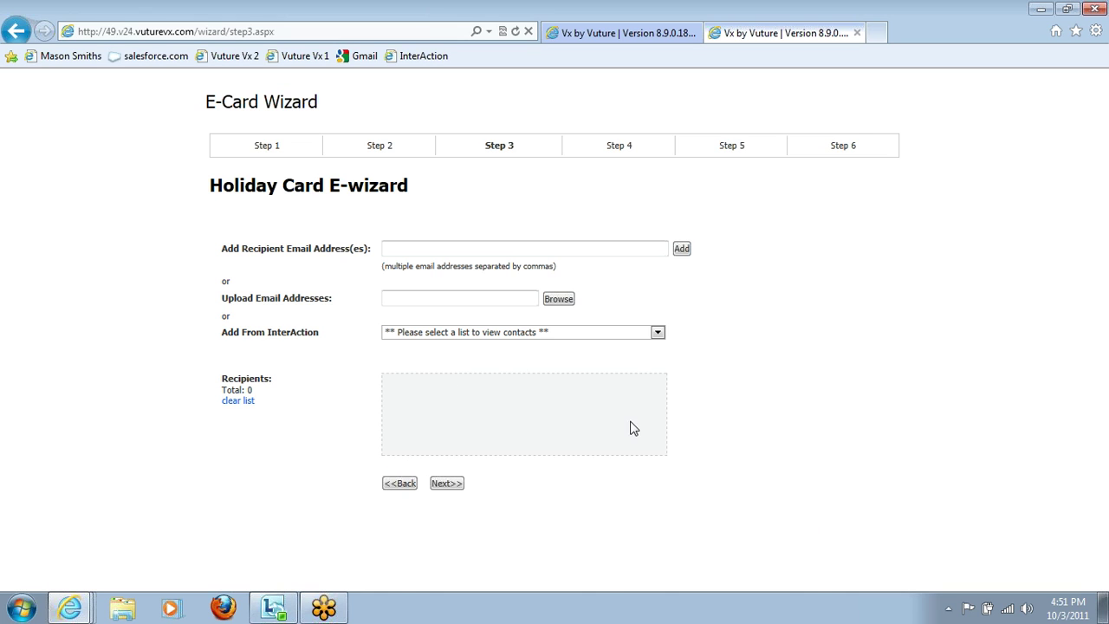
Step: Choose Example List as the Add From InterAction recipient source
left_click(657, 334)
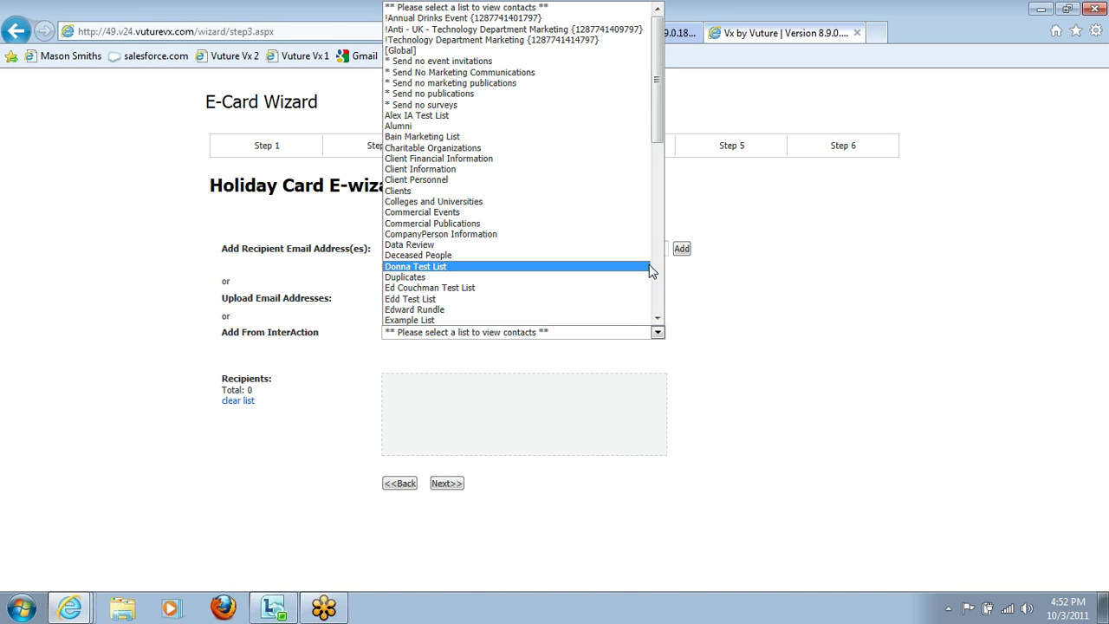
scroll(659, 273, "down", 8)
scroll(658, 273, "down", 2)
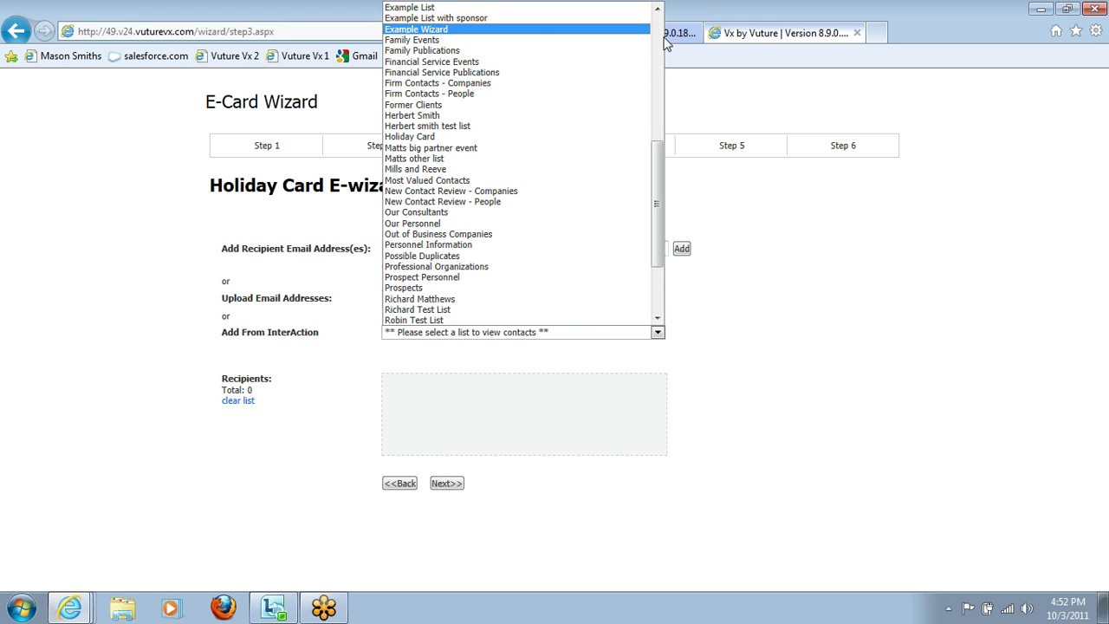
scroll(531, 91, "up", 2)
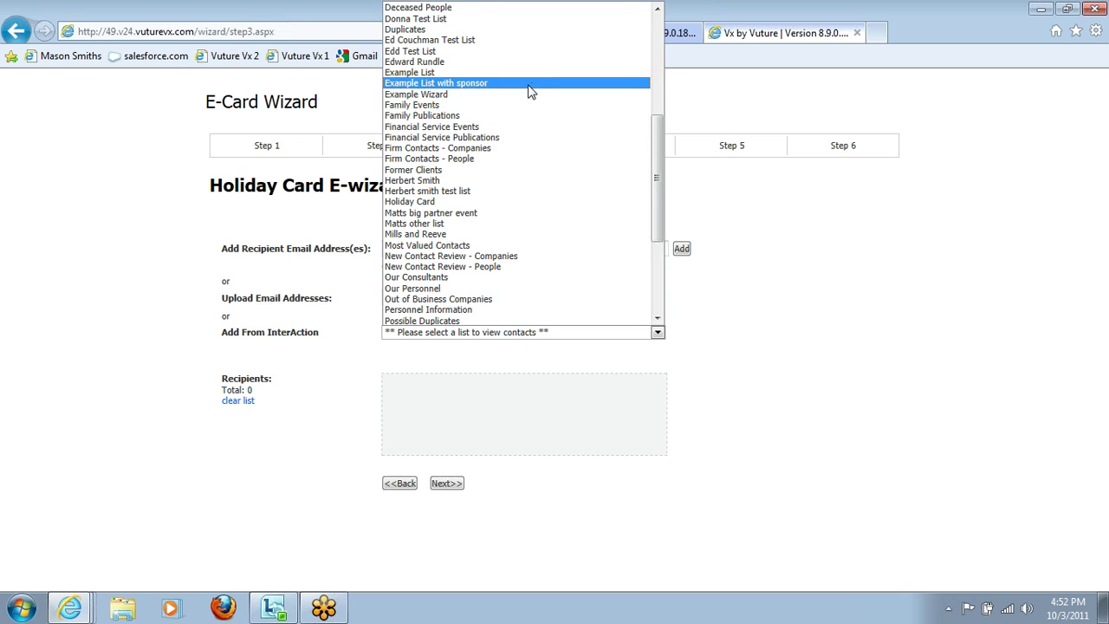
left_click(532, 73)
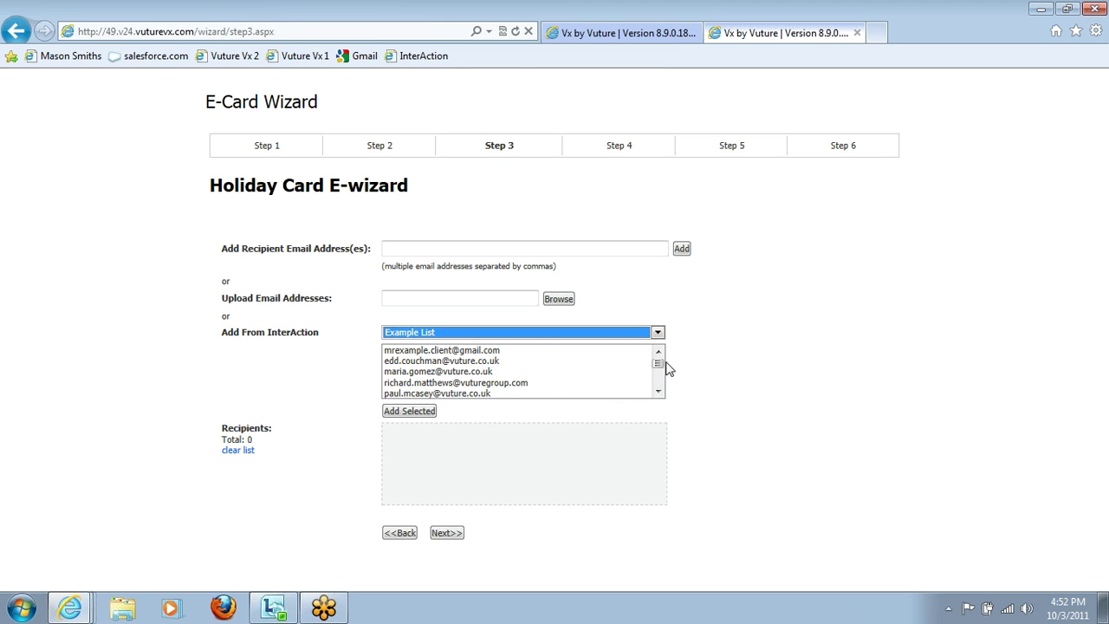
Step: Select all 12 Example List contacts, add them as recipients, and proceed to Step 4
left_click(660, 364)
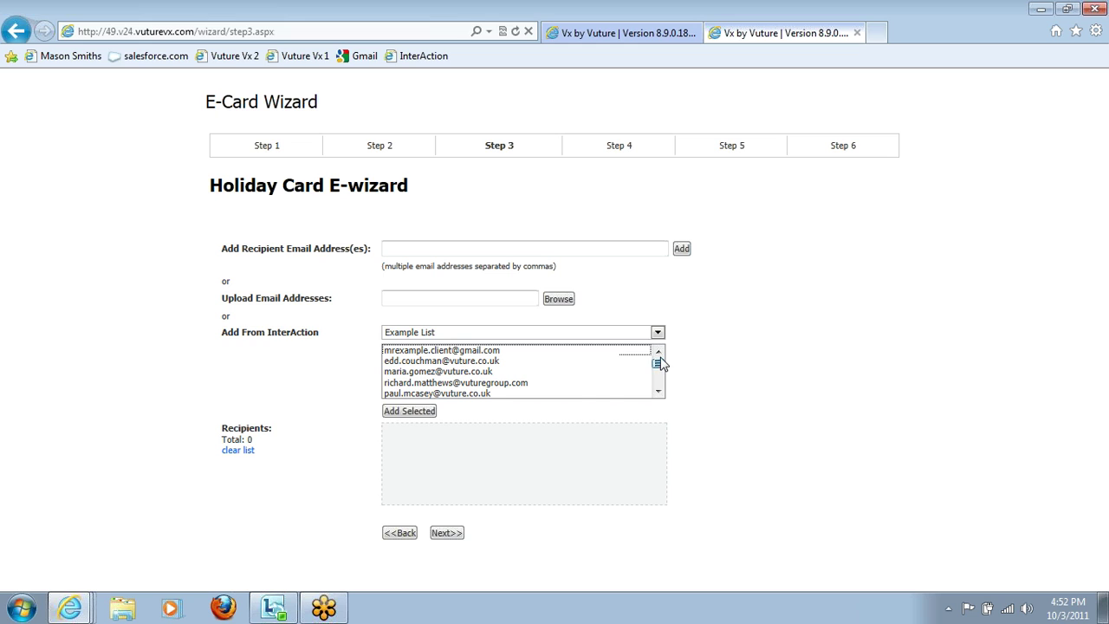
left_click(556, 351)
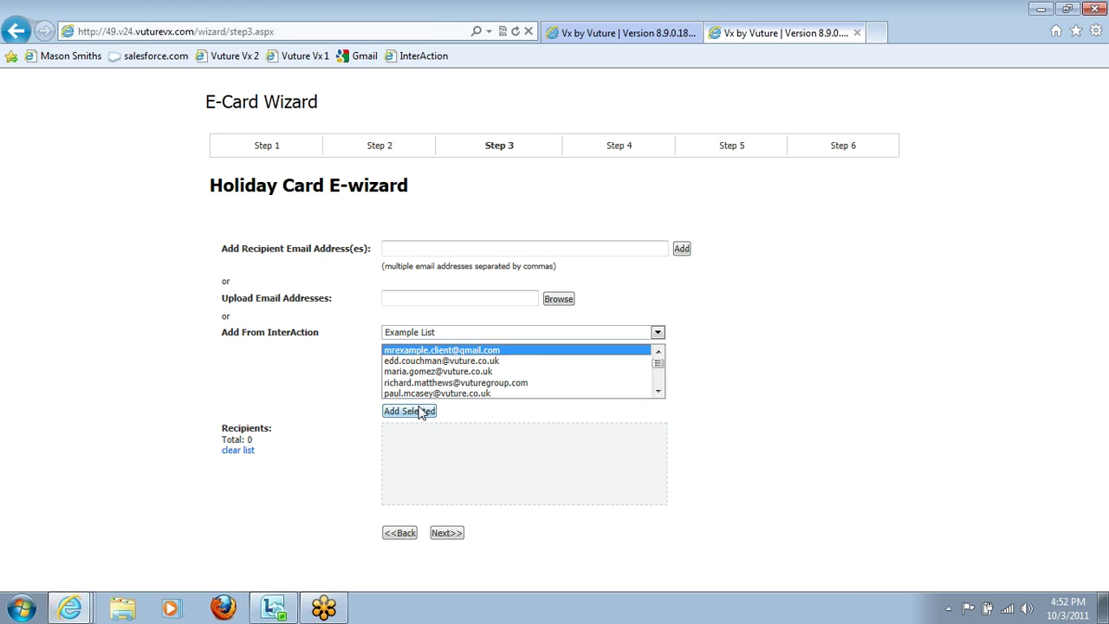
key("shift+Down")
key("shift+Down")
key("shift+Down")
key("shift+Down")
key("shift+Down")
key("shift+Down")
key("shift+Down")
key("shift+Down")
key("shift+Down")
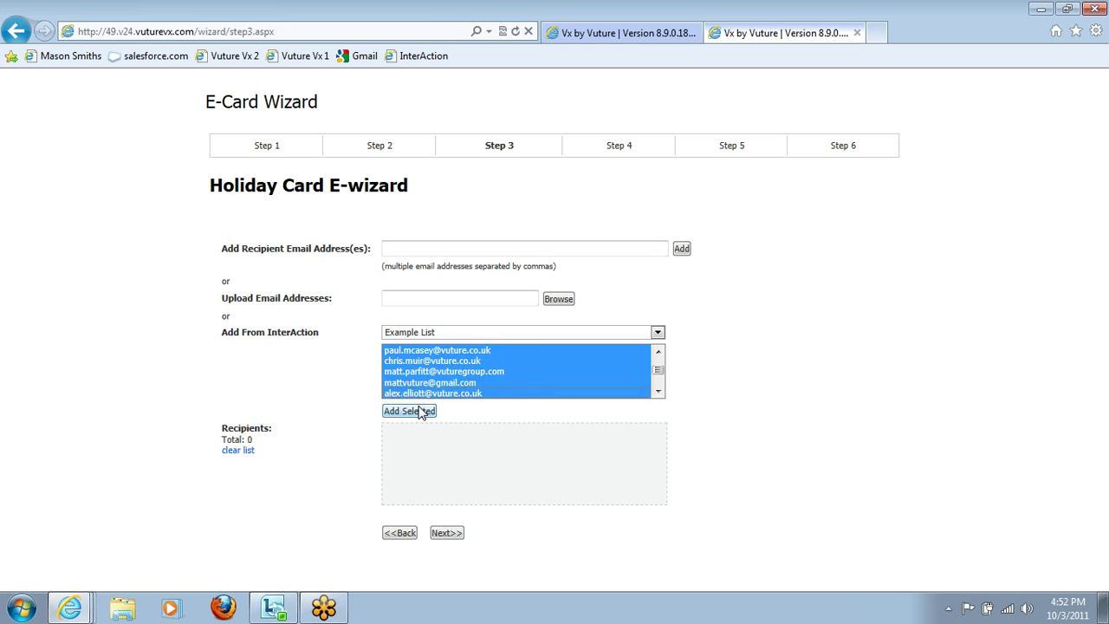
left_click(420, 413)
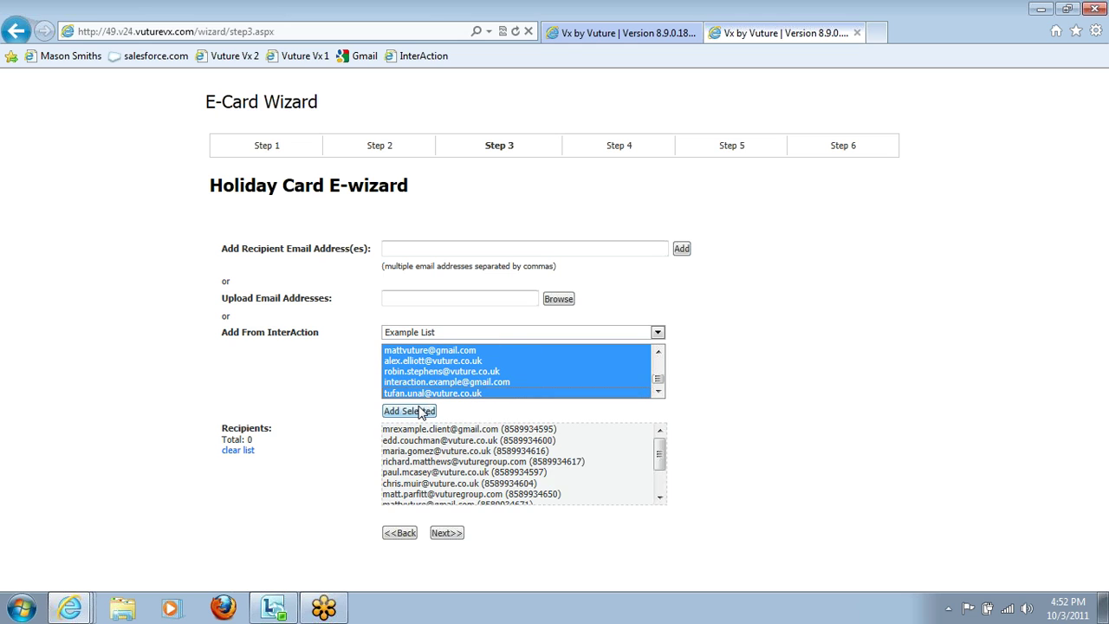
mouse_move(661, 455)
left_mouse_down()
mouse_move(663, 494)
mouse_move(664, 446)
left_mouse_up()
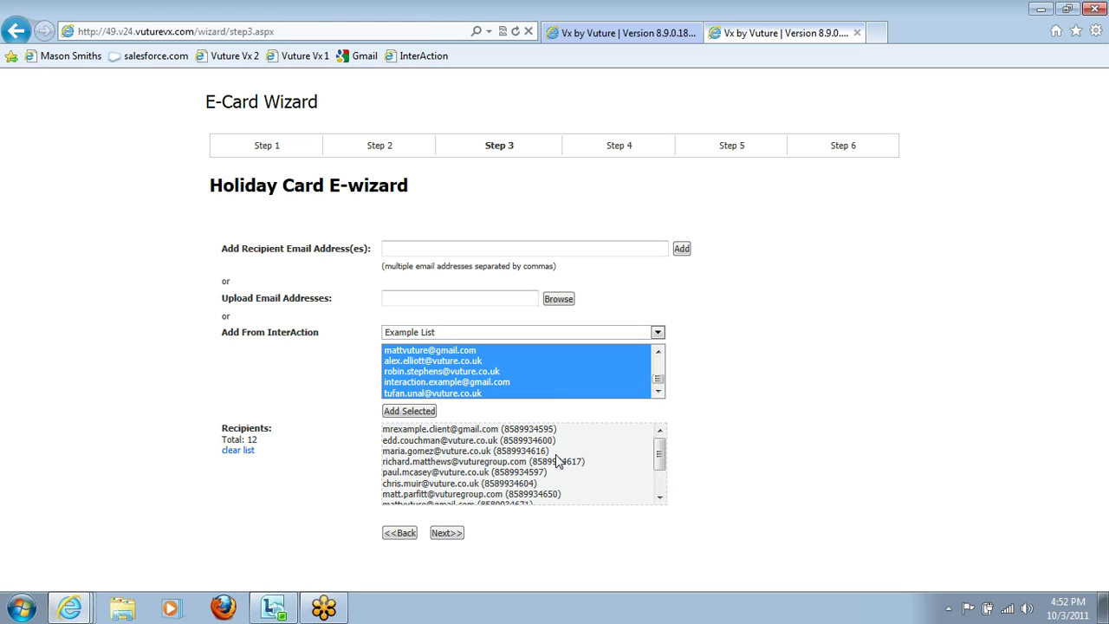
left_click(455, 535)
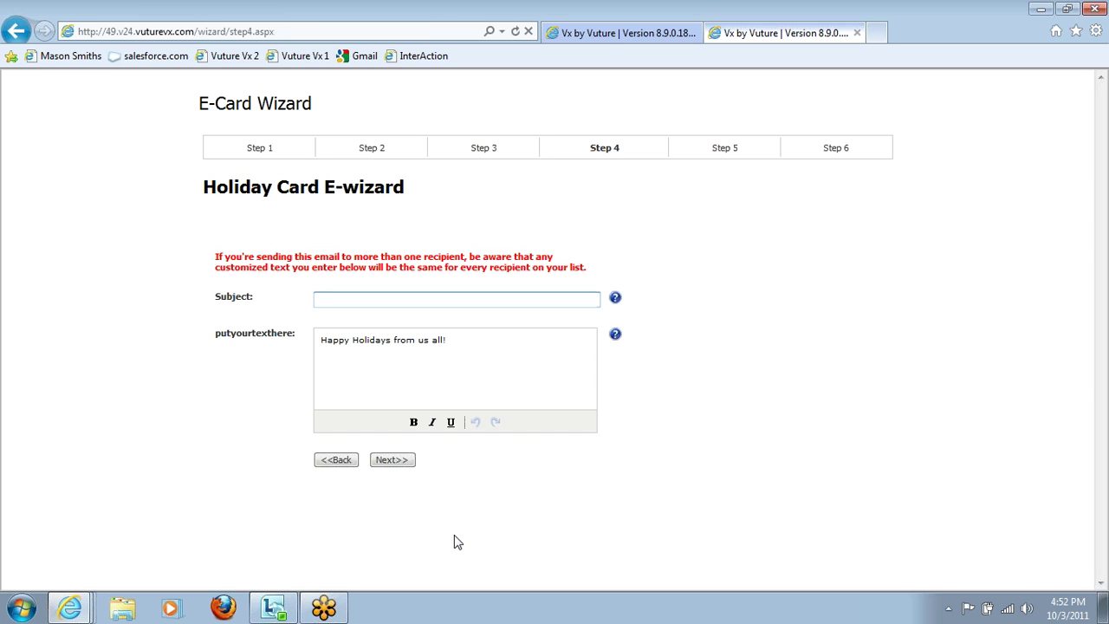
Step: Enter the subject 'Happy Holidays' and select the default greeting text
type("Happy Holidays")
left_click(527, 402)
left_click_drag(444, 343, 314, 345)
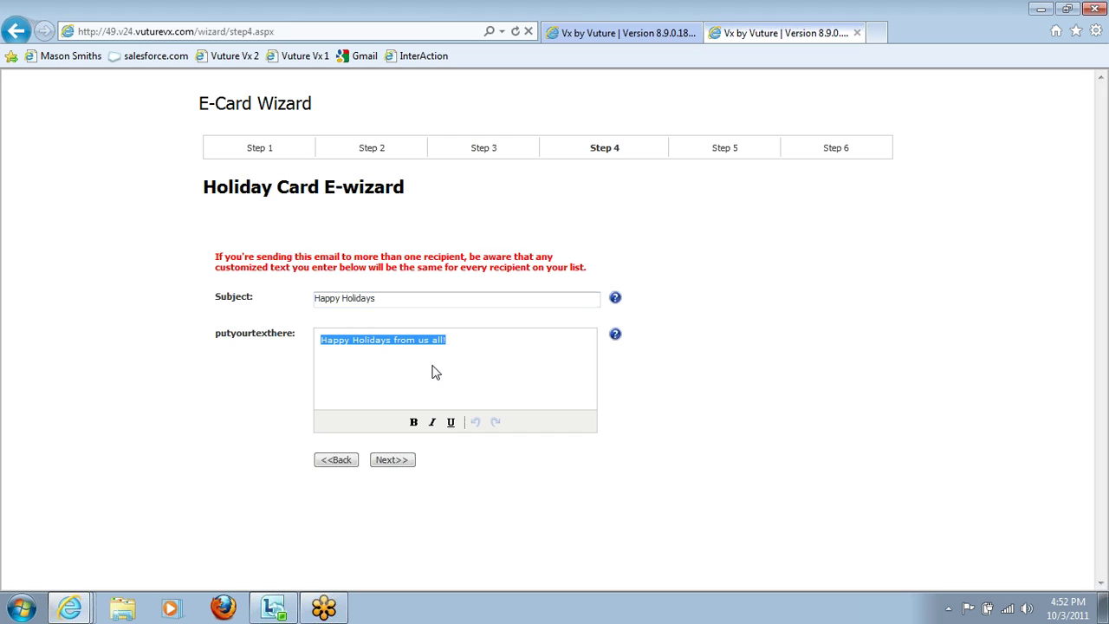
Step: Type 'Great to see you last week! Looking forward to catching up in the new year.' signed 'Best,' plus the sender's name
type("Great to see you last week!  Looking forward to catching up in the new year.")
key("Return")
type("Best,")
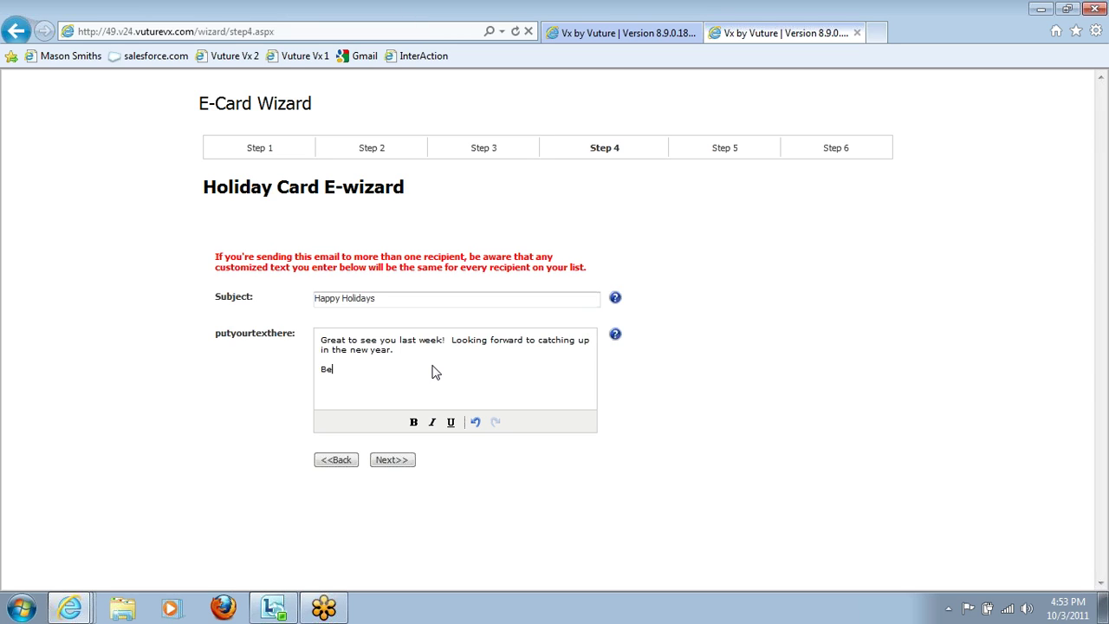
key("shift+Return")
type("Matt")
Step: Open the Step 5 review and scroll the card preview to read the custom message
left_click(391, 460)
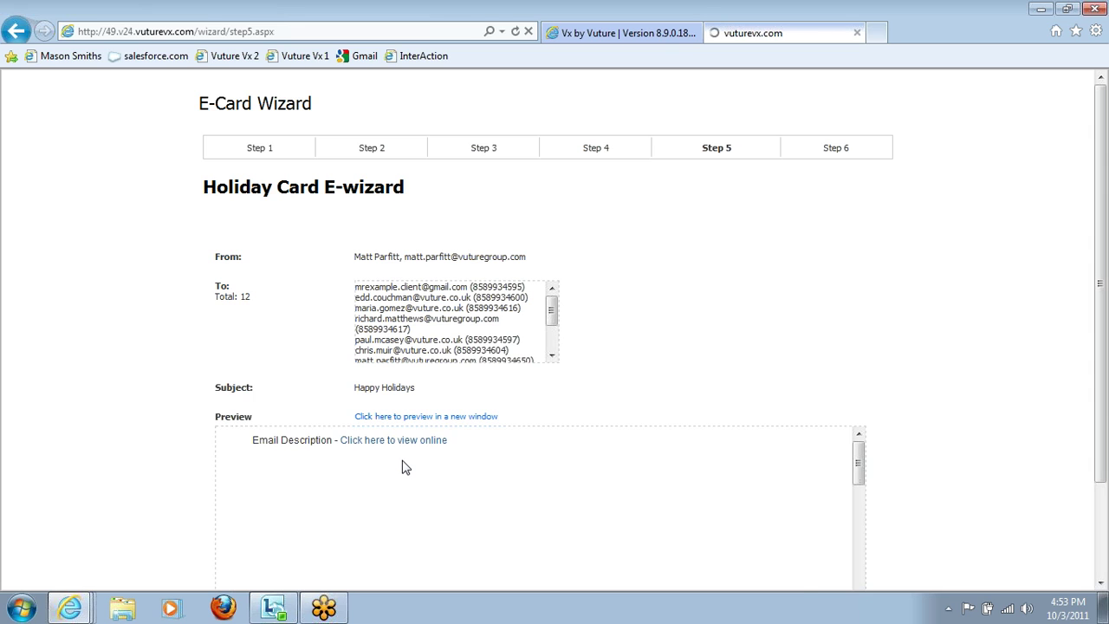
left_click_drag(1104, 288, 1104, 382)
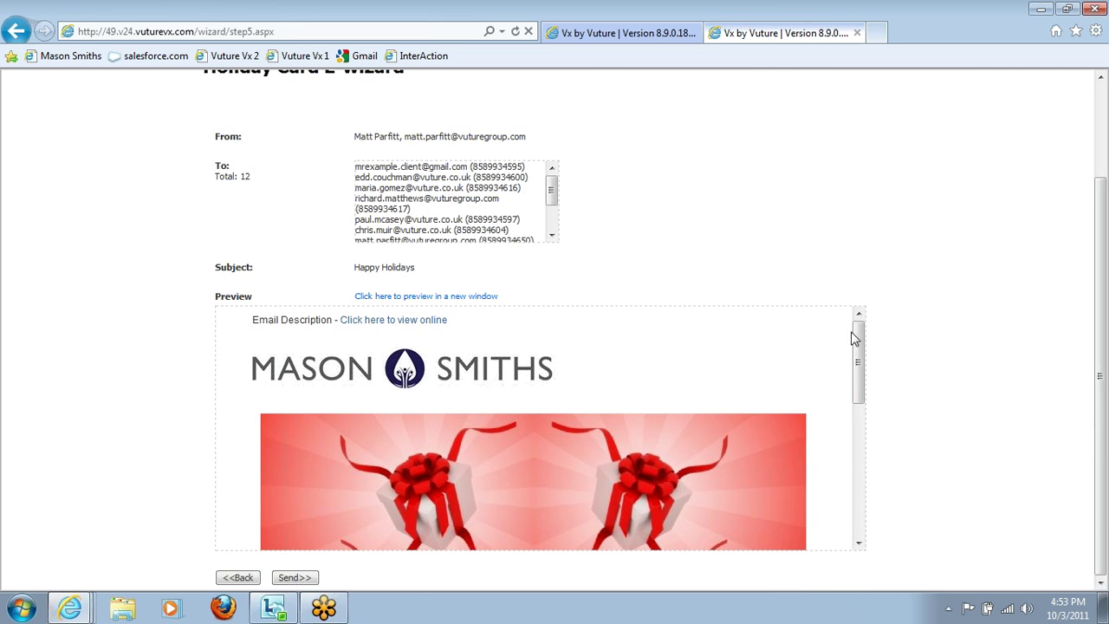
left_click_drag(858, 338, 864, 411)
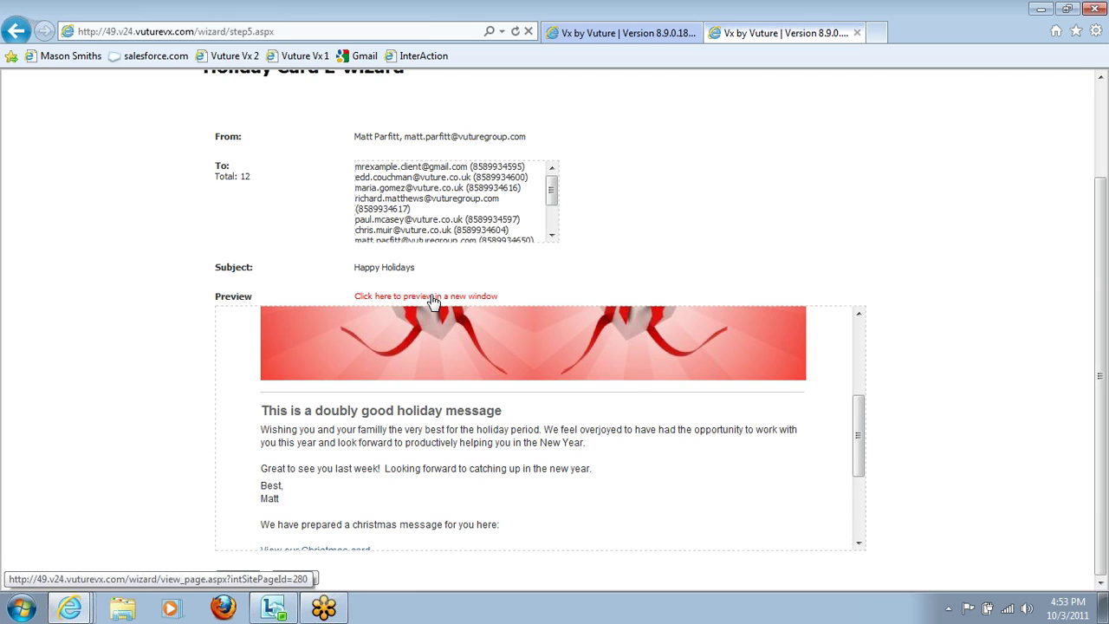
left_click_drag(861, 421, 862, 443)
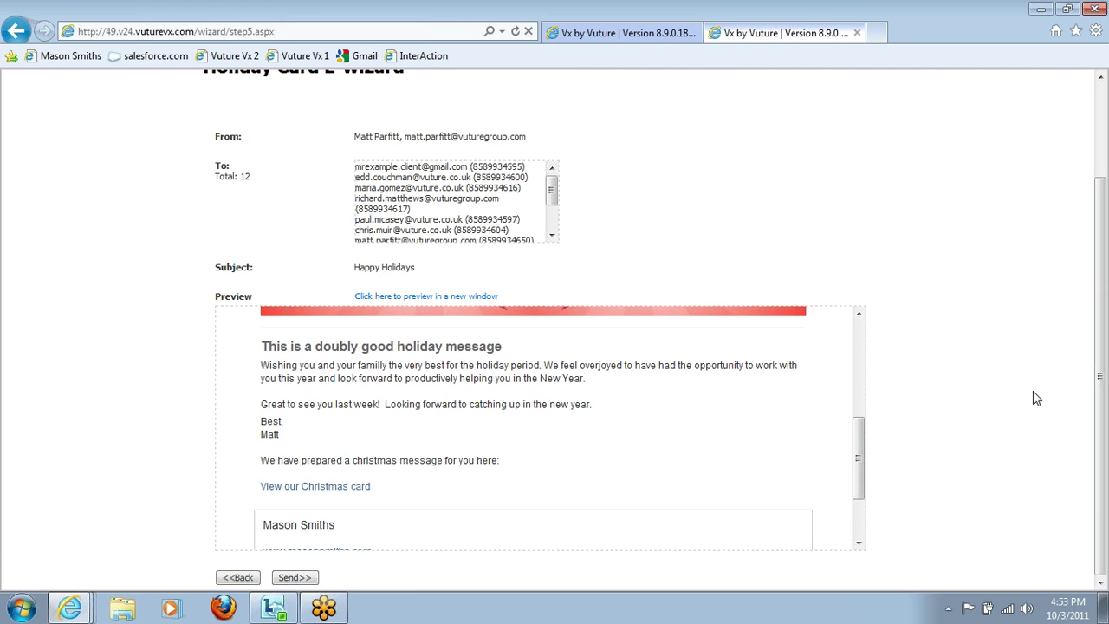
Step: Send the Holiday Card e-card to all 12 recipients and return to Step 1 for a new card
left_click(295, 578)
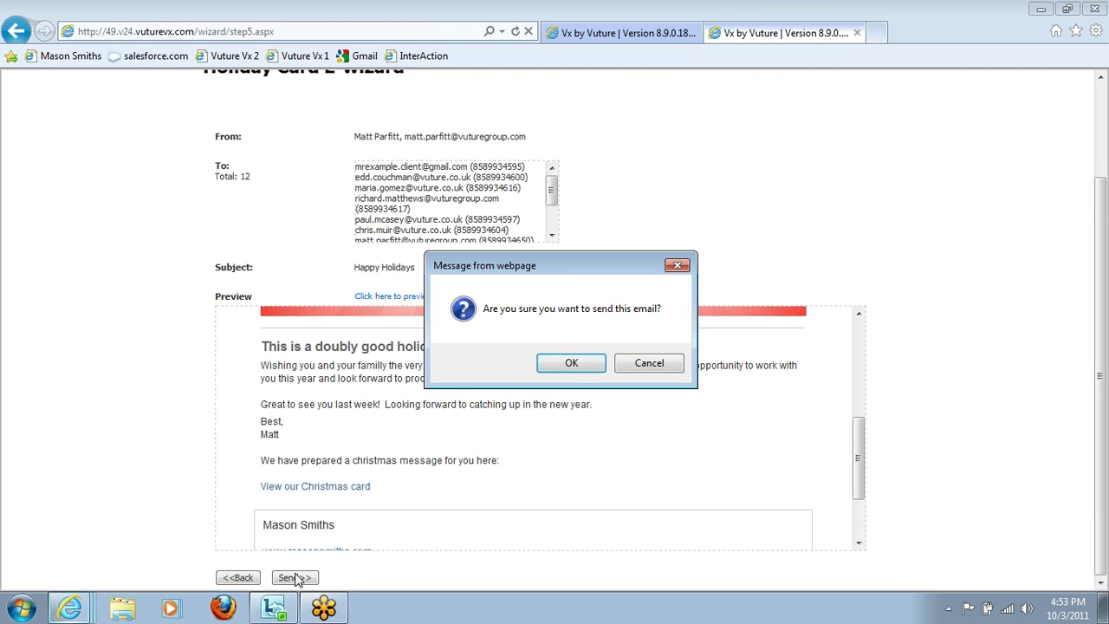
left_click(572, 363)
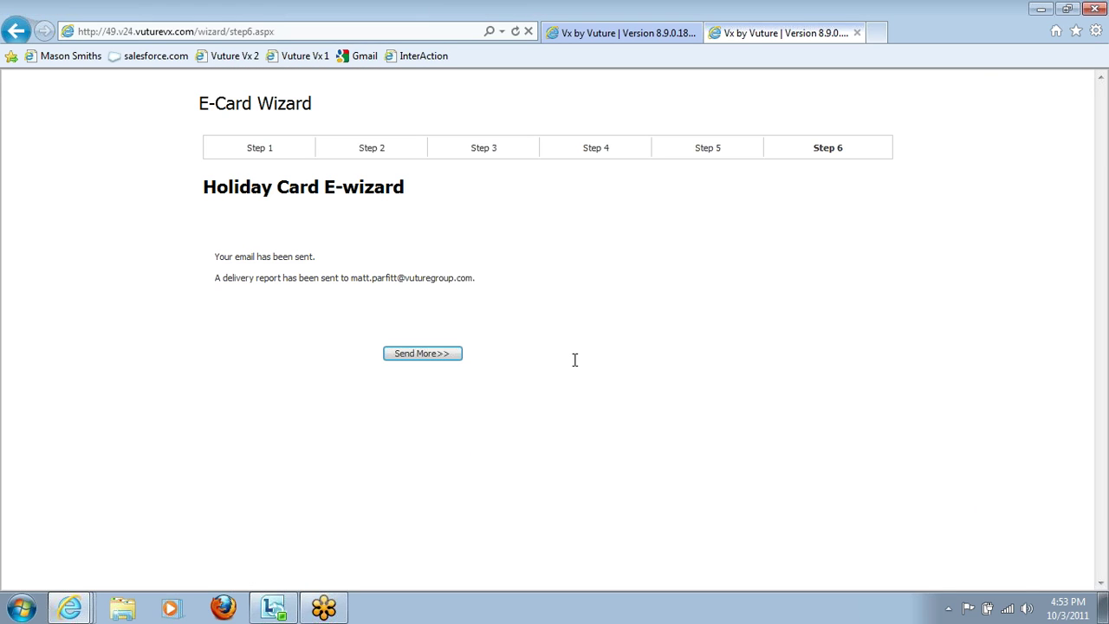
left_click(456, 353)
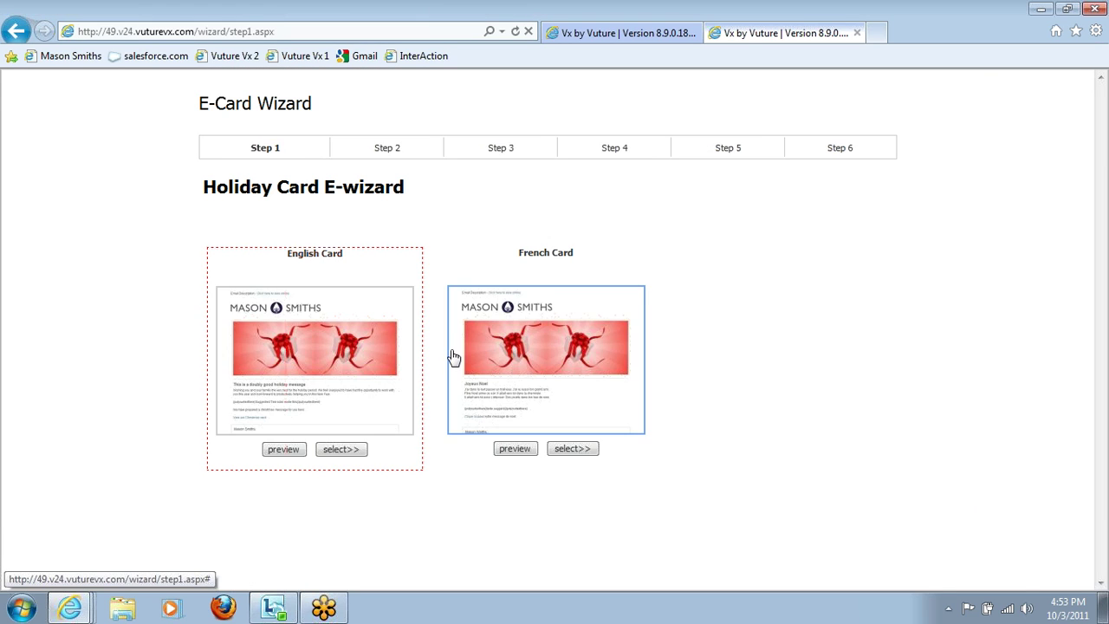